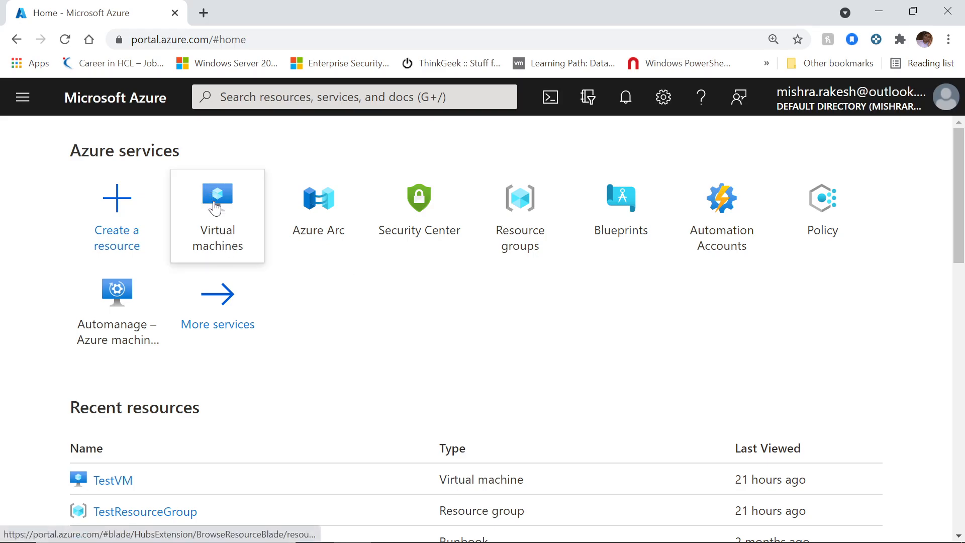
Step: Find Virtual machines through the portal search, open the empty list, and show the Add choices
mouse_move(216, 207)
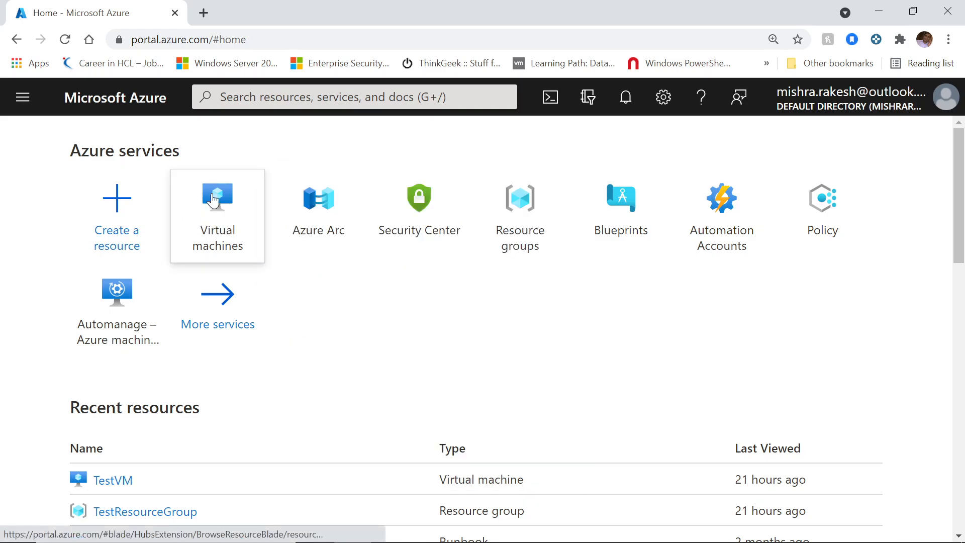
left_click(249, 96)
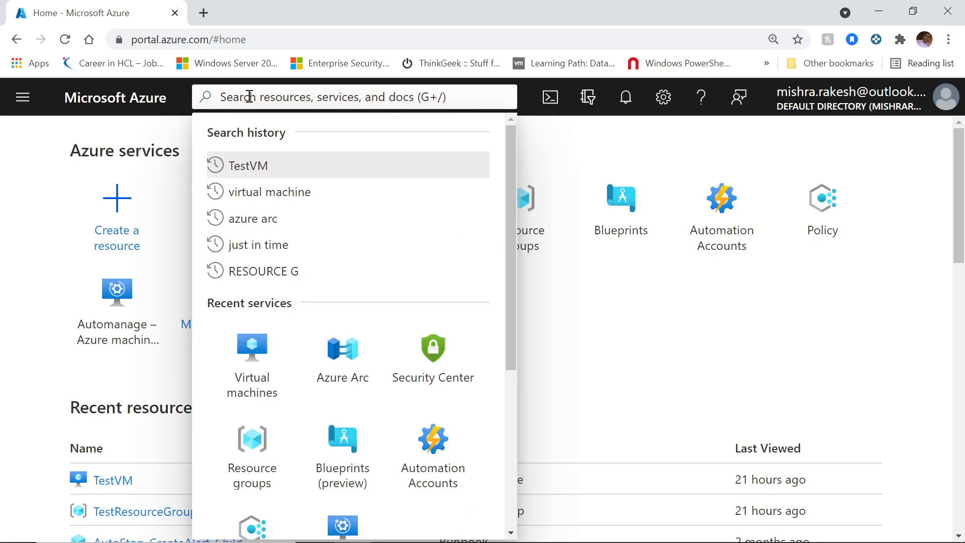
left_click(292, 192)
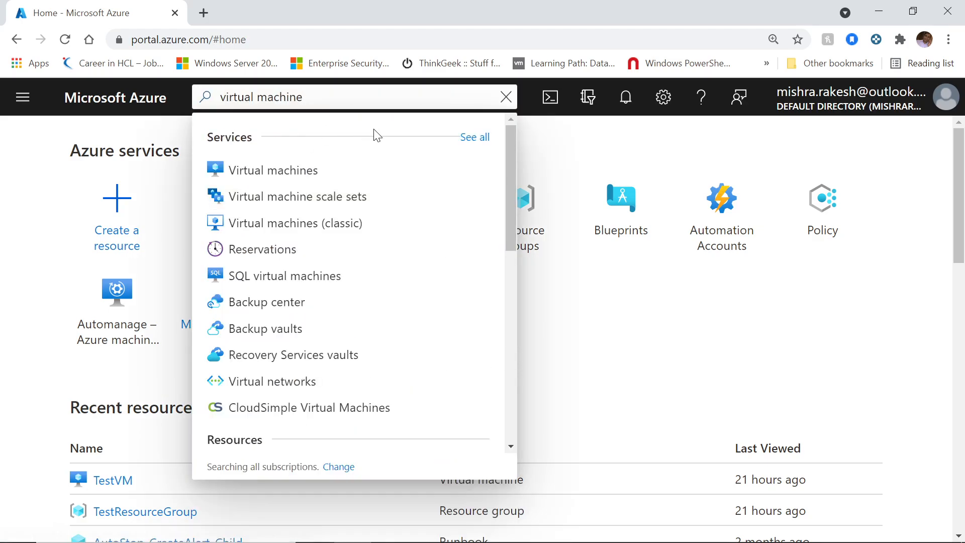
left_click(268, 171)
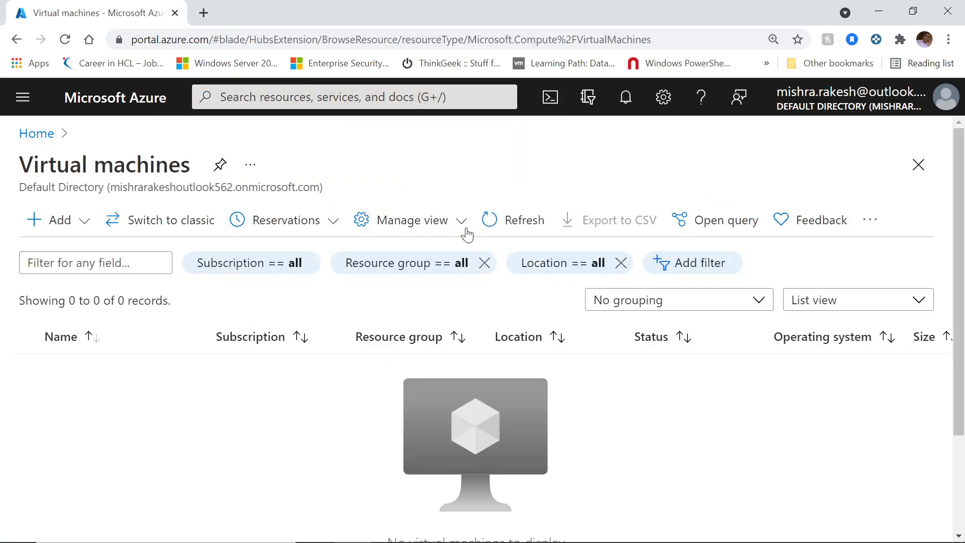
left_click(79, 226)
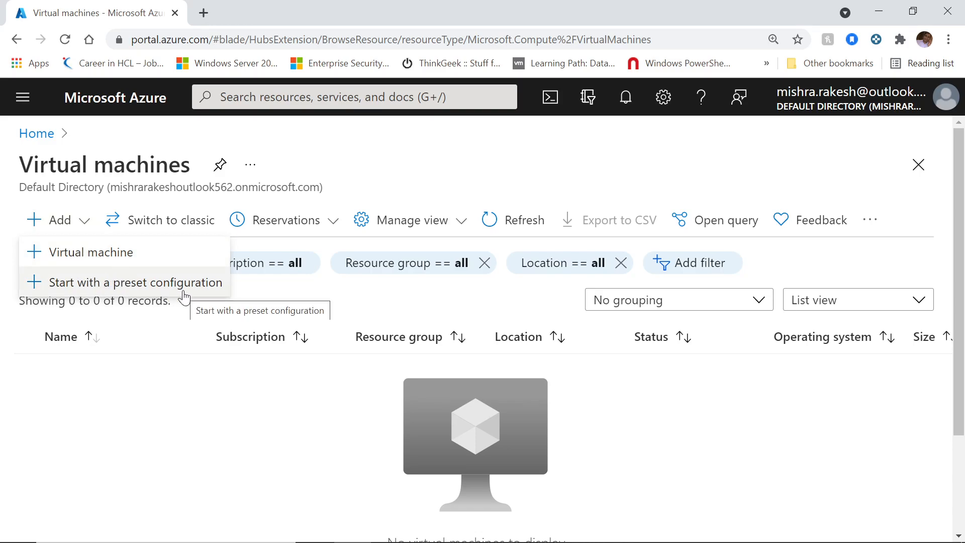
Step: Start a new virtual machine and keep Visual Studio Ultimate with MSDN as the subscription
left_click(85, 254)
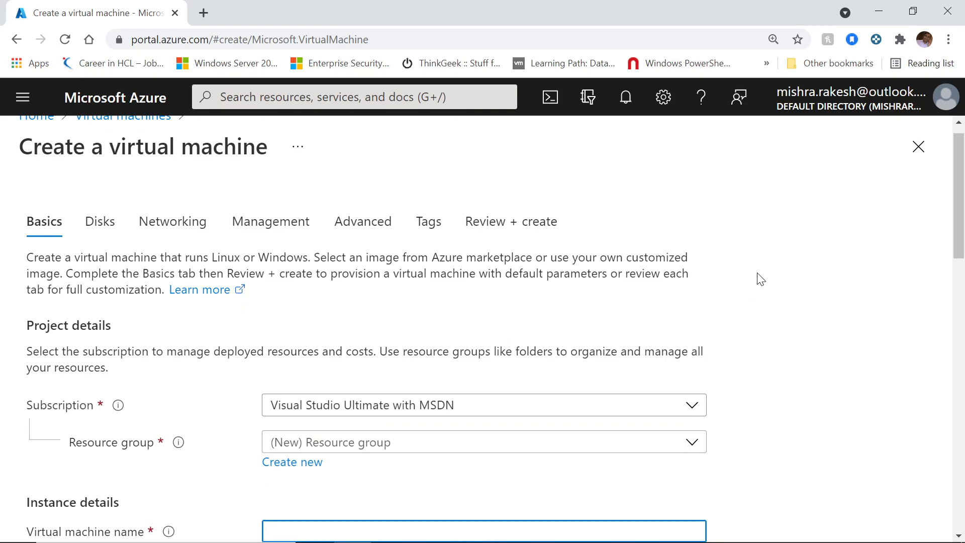
scroll(762, 279, "down", 1)
scroll(762, 279, "down", 1)
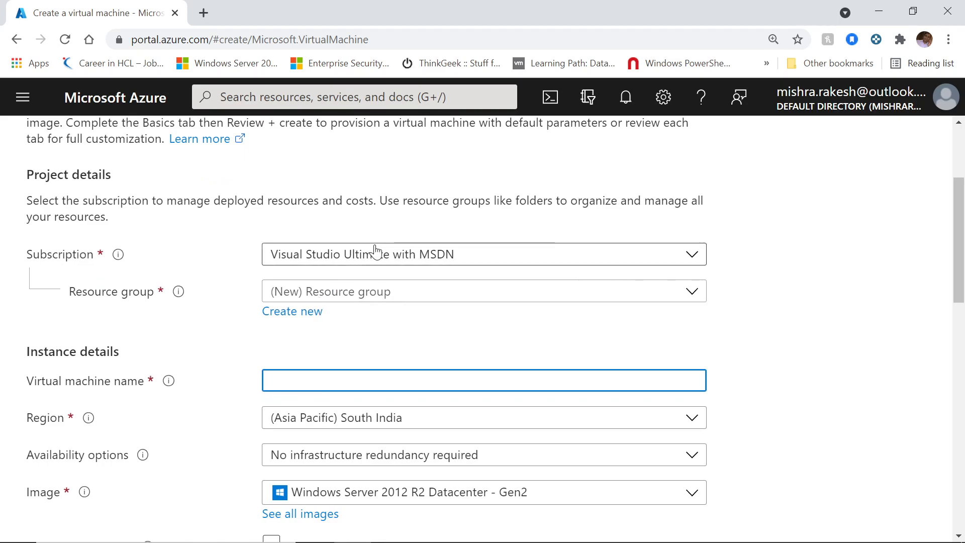
left_click(693, 257)
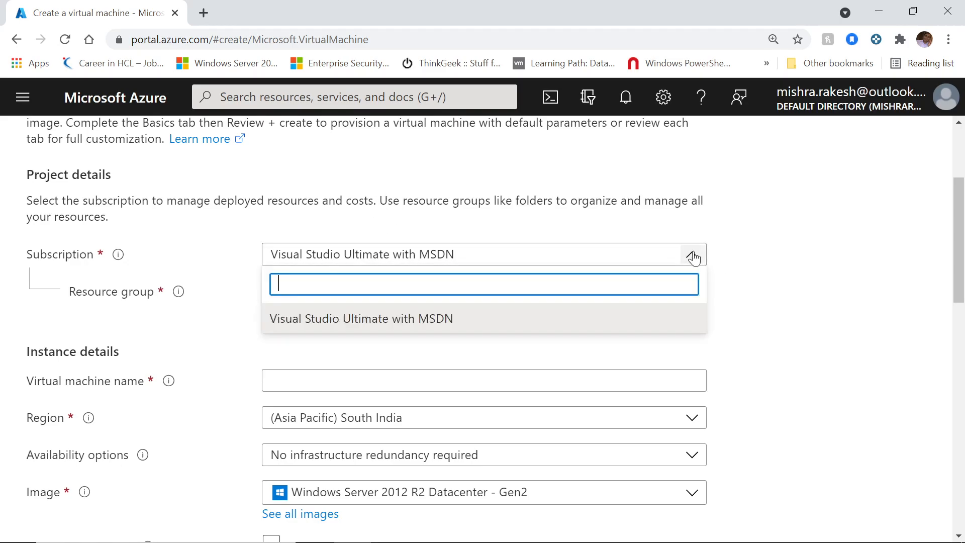
left_click(779, 248)
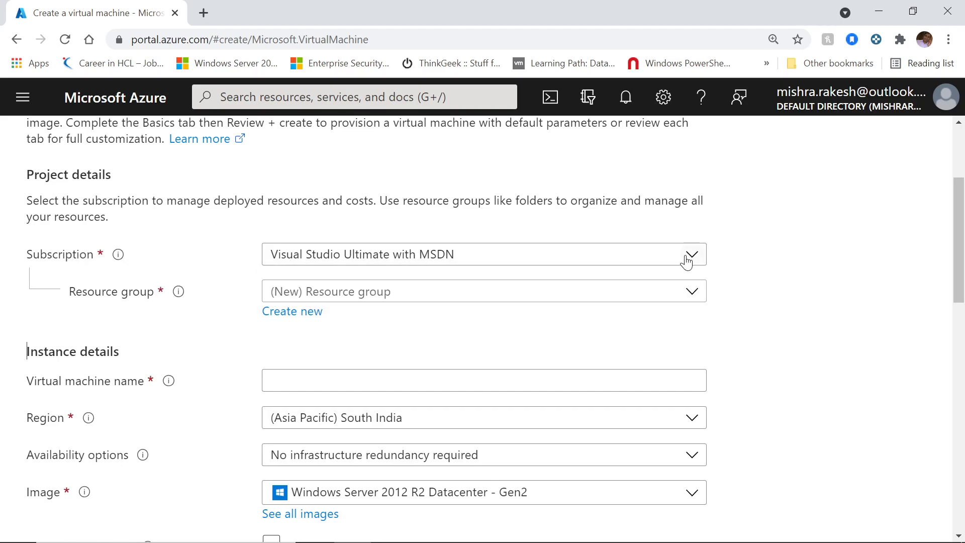
left_click(687, 257)
left_click(775, 260)
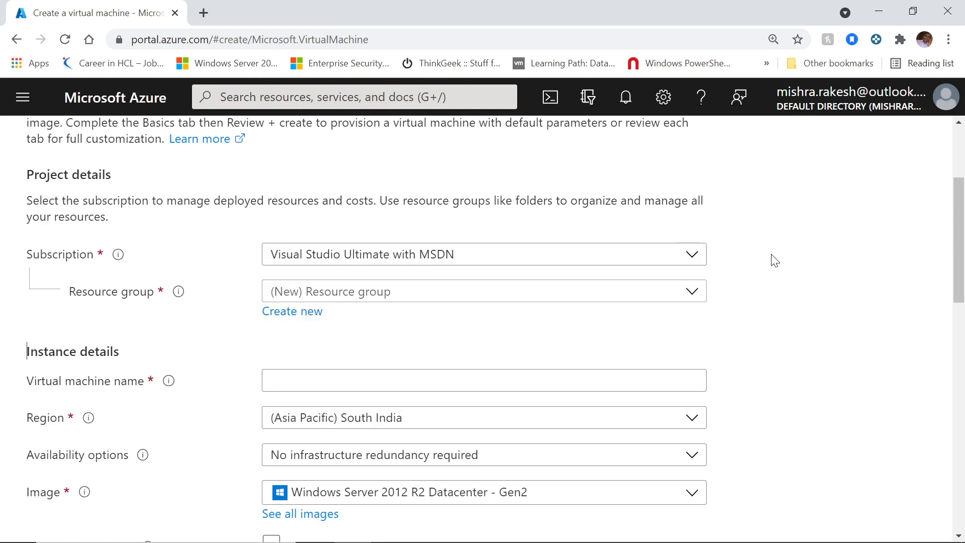
left_click(692, 254)
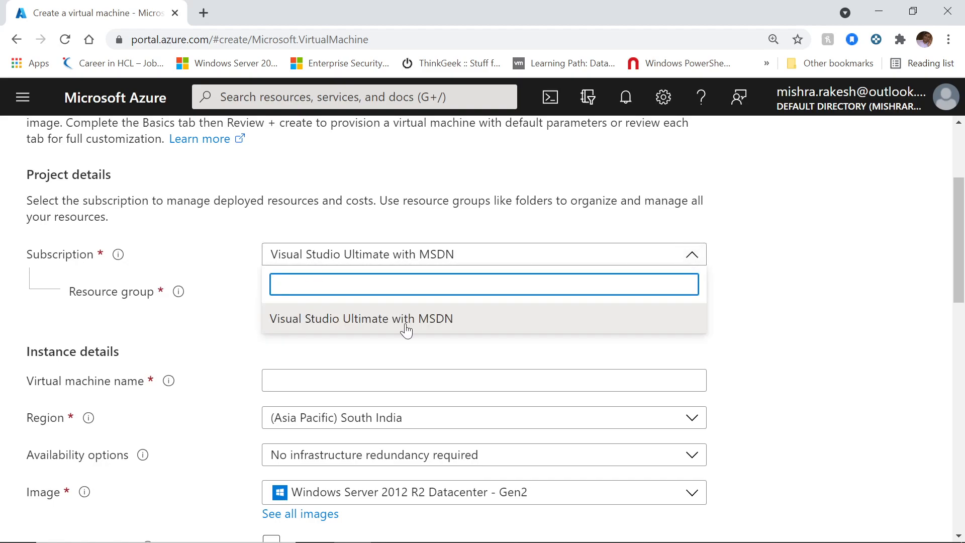
left_click(821, 278)
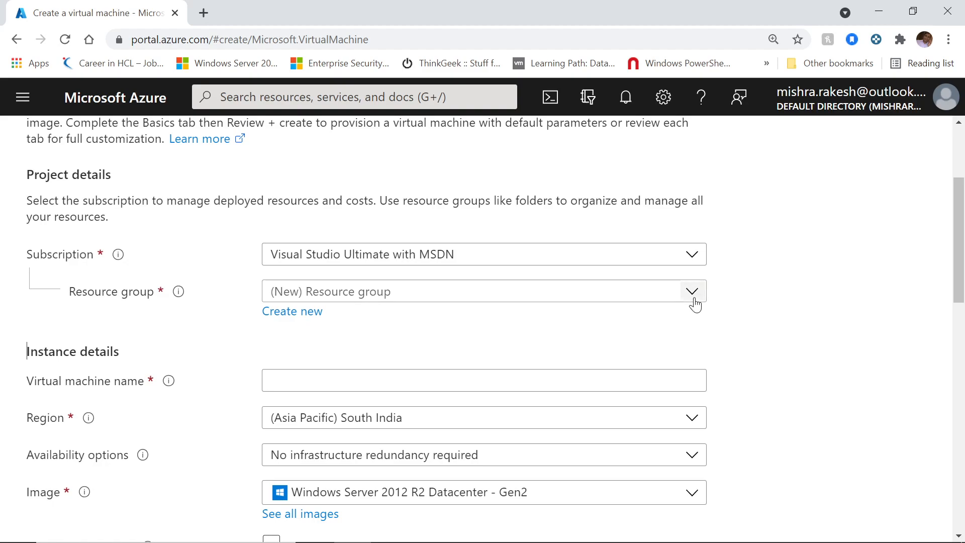
Step: Create a new resource group named testresourcegroup1 for the VM
left_click(297, 314)
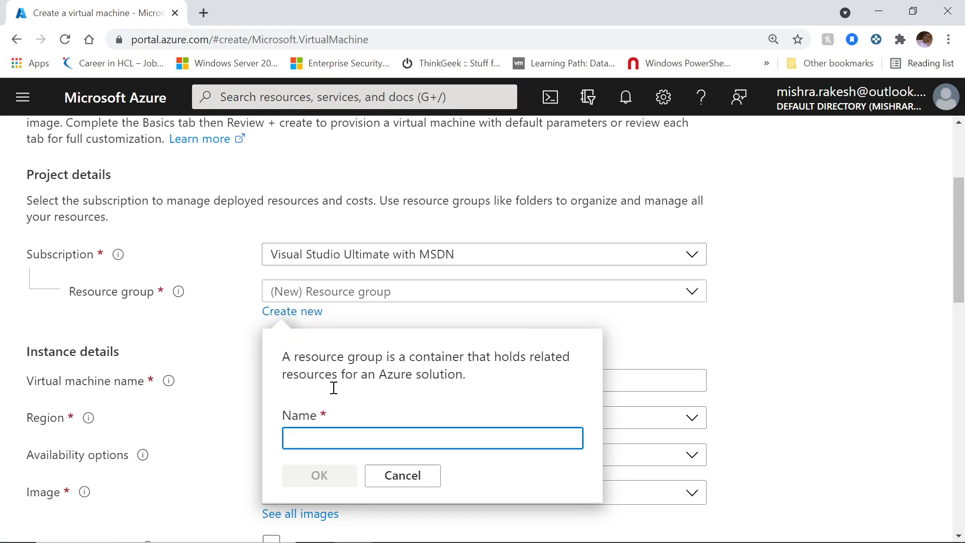
left_click(339, 440)
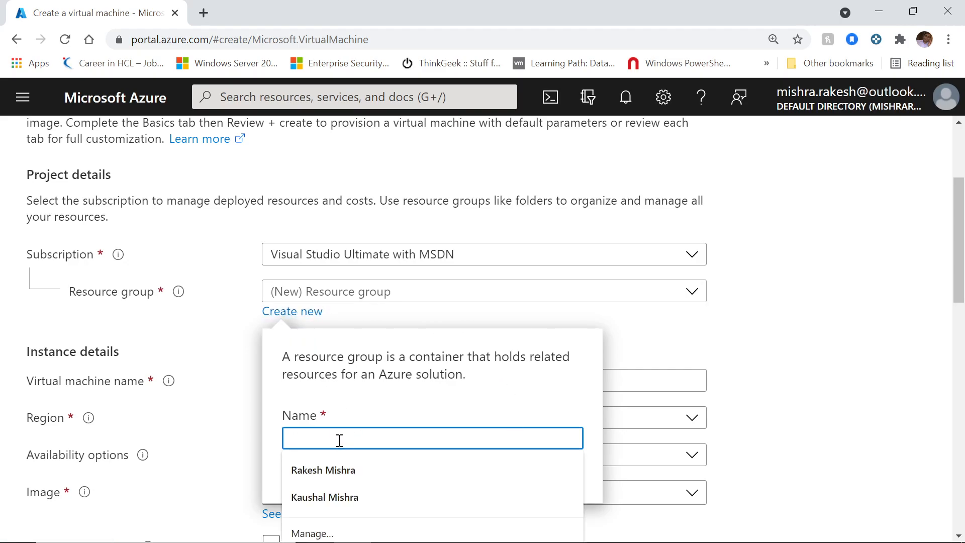
type("Test")
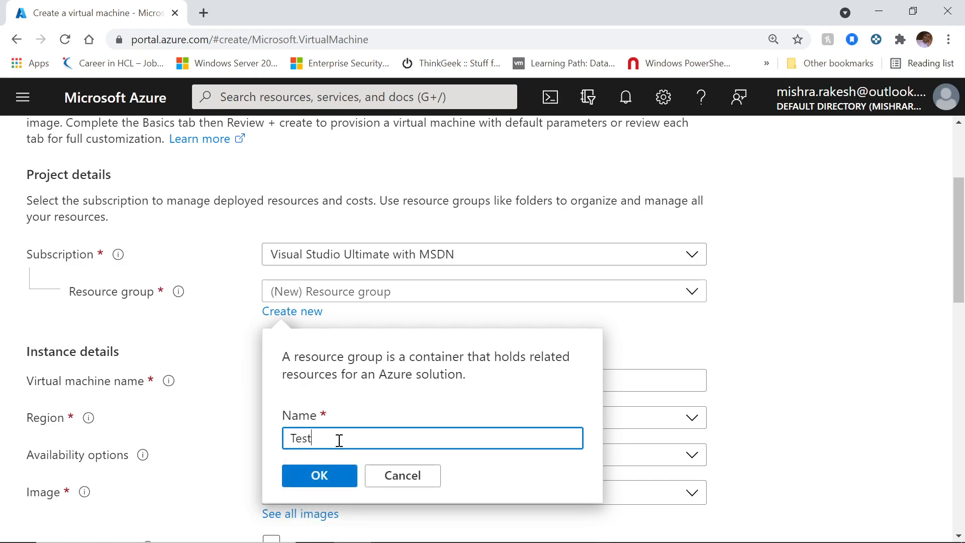
type(" RE")
key("BackSpace")
type("e")
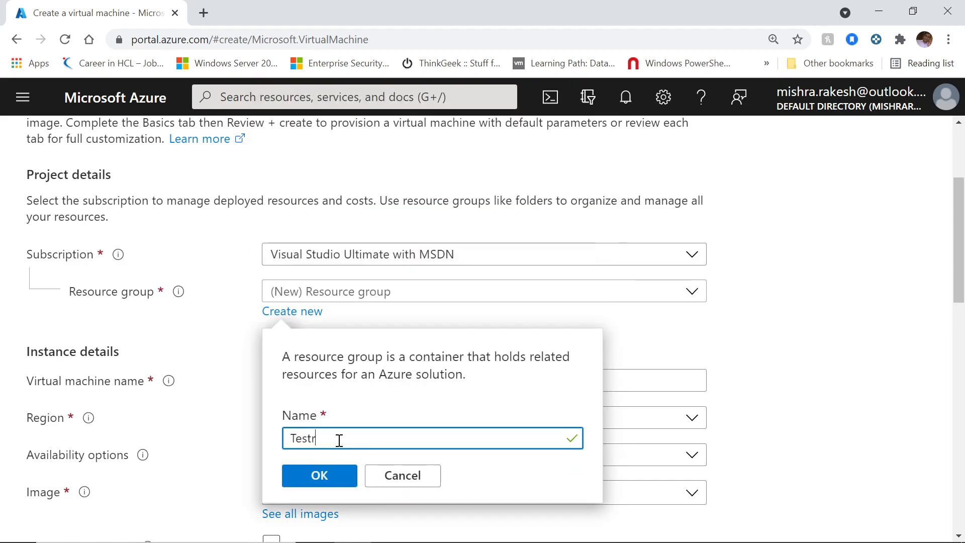
key("BackSpace")
key("BackSpace")
key("BackSpace")
key("BackSpace")
type("testrespi")
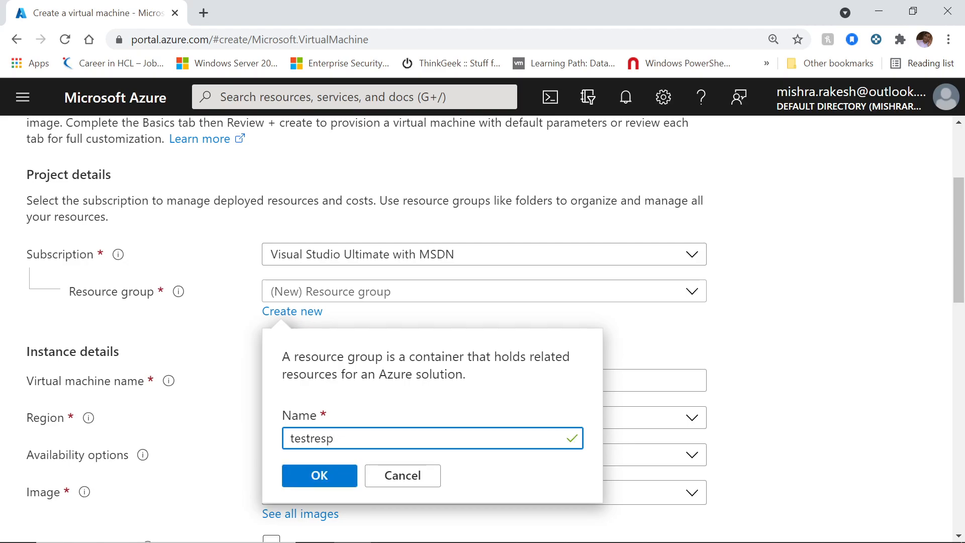
type("ourcegroup1")
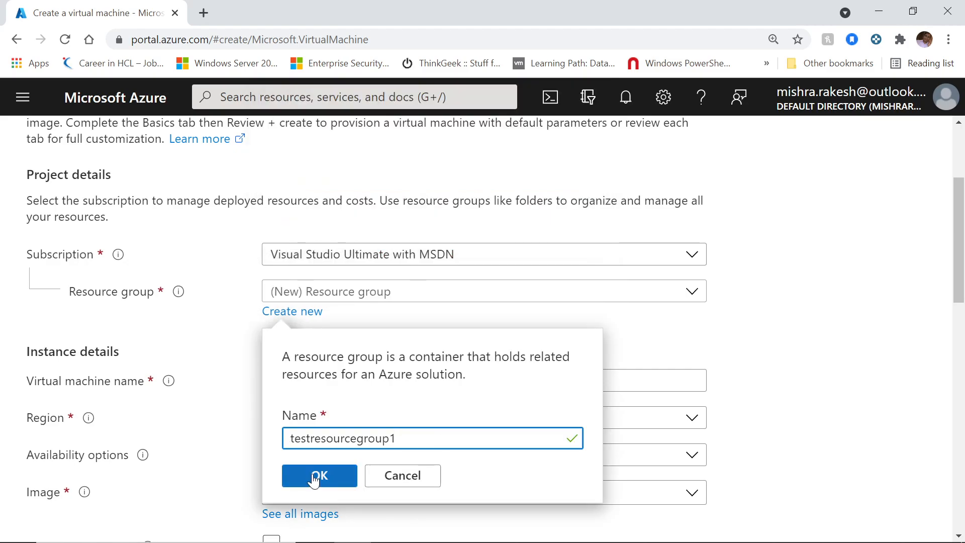
left_click(314, 479)
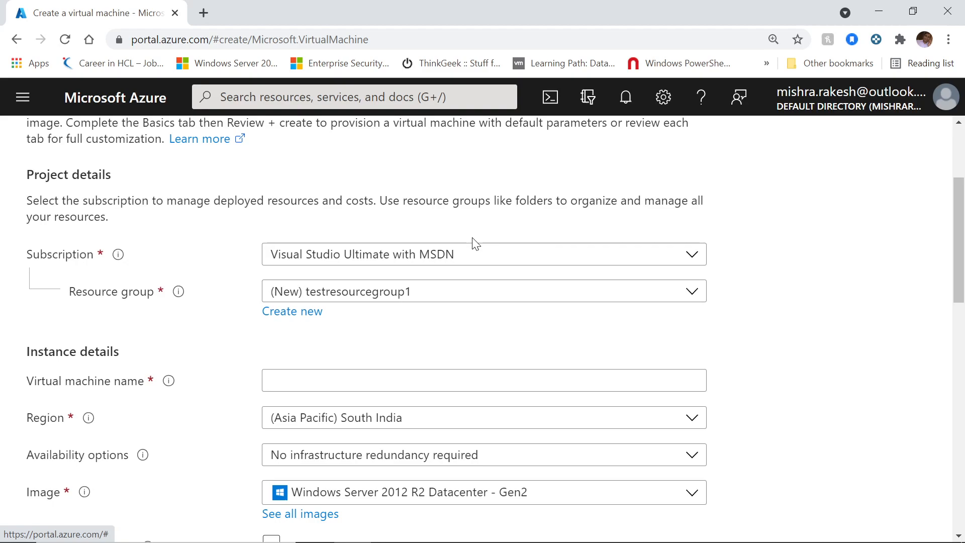
Step: Select the existing TestResourceGroup as the VM's resource group
left_click(461, 302)
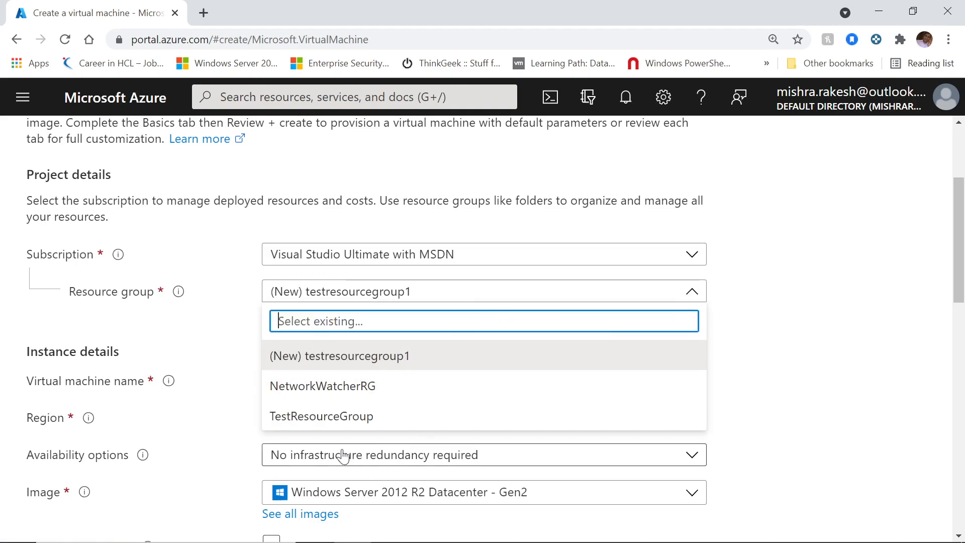
left_click(340, 416)
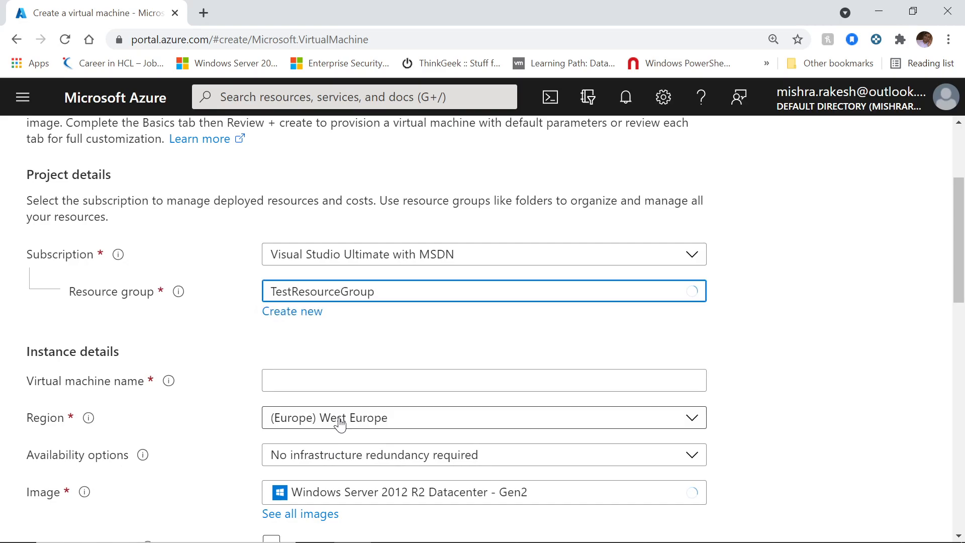
left_click(825, 317)
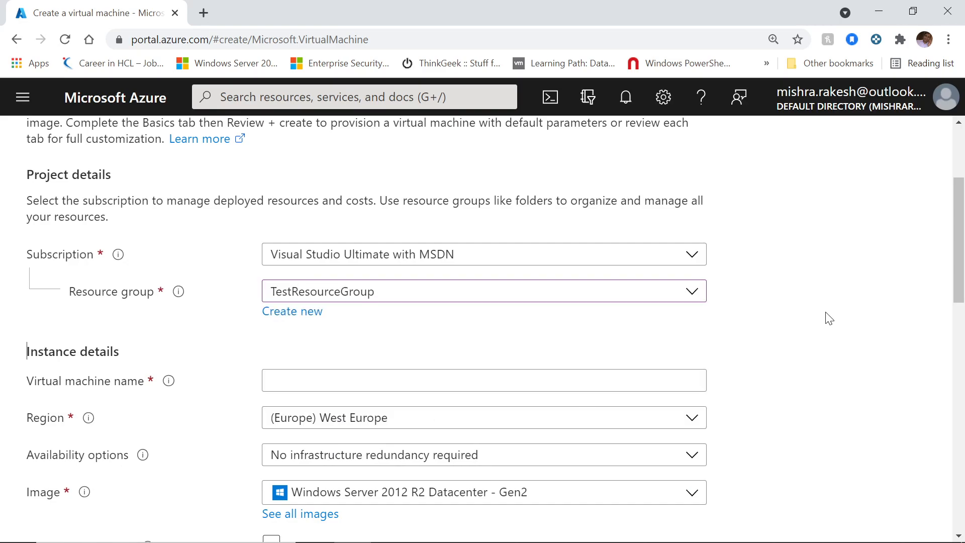
scroll(825, 317, "down", 4)
scroll(627, 200, "up", 3)
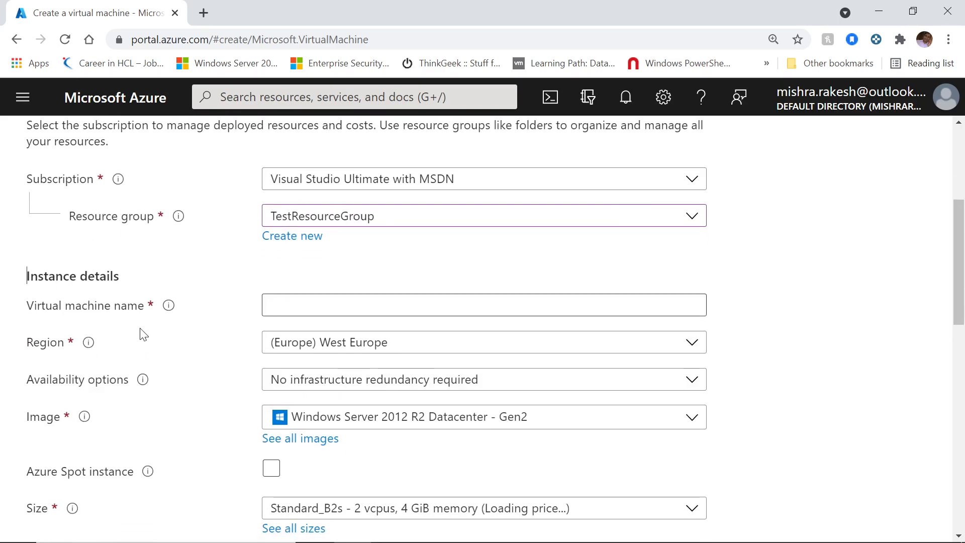
Step: Name the virtual machine TestVM
left_click(349, 301)
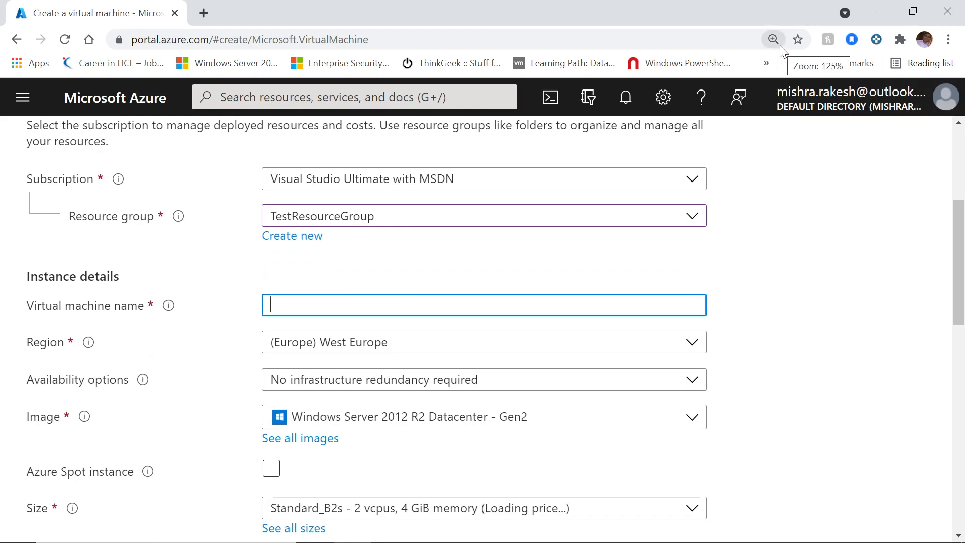
type("TestVM")
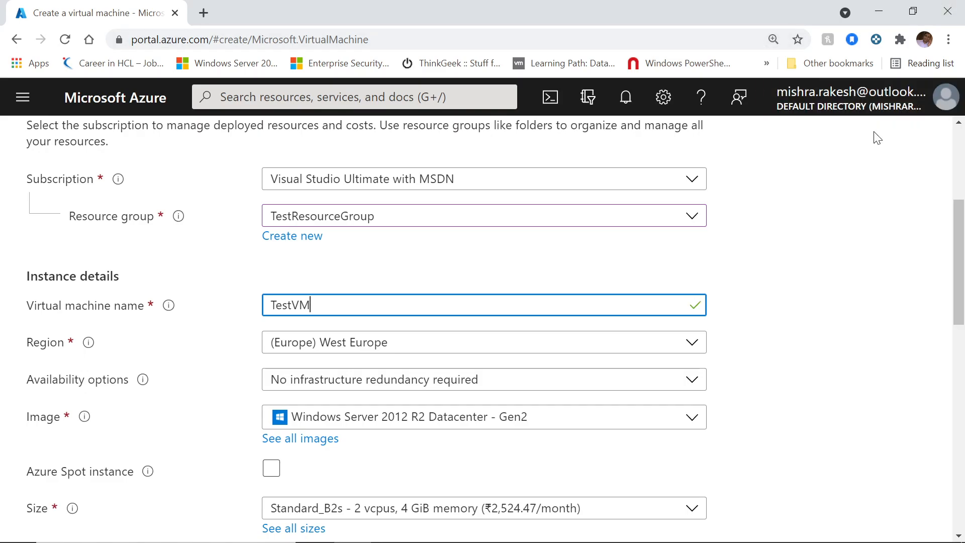
left_click(817, 296)
scroll(819, 301, "down", 3)
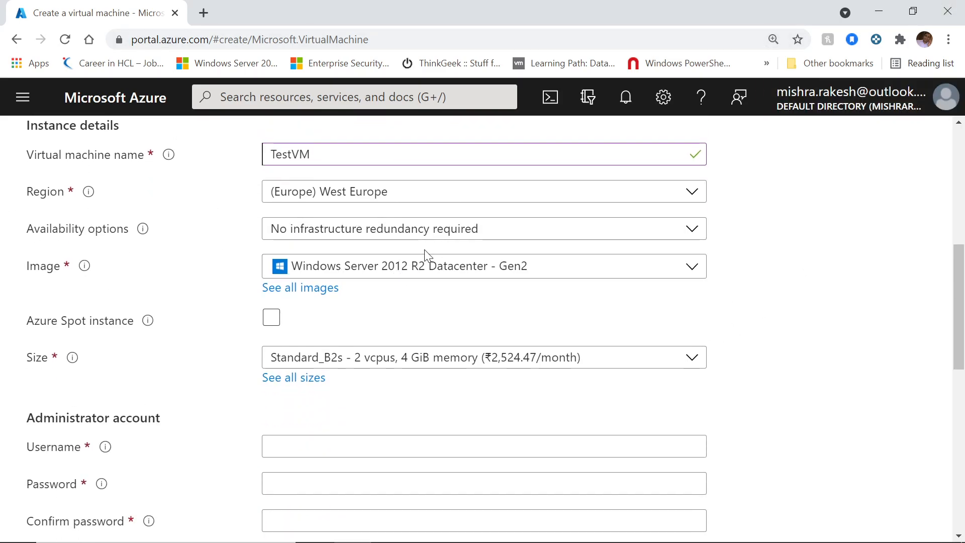
left_click(578, 203)
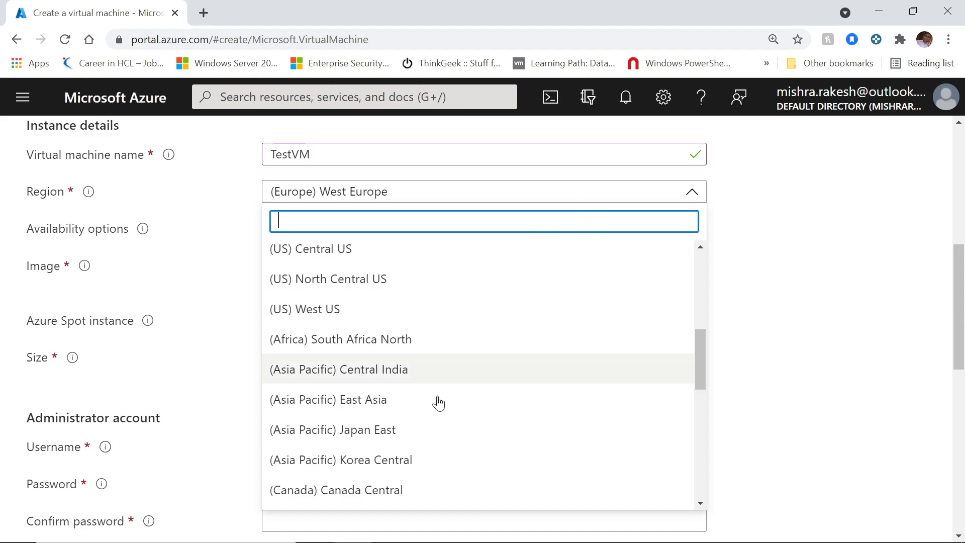
Step: Search 'central ind' and set the region to (Asia Pacific) Central India
scroll(459, 414, "down", 2)
scroll(459, 415, "down", 6)
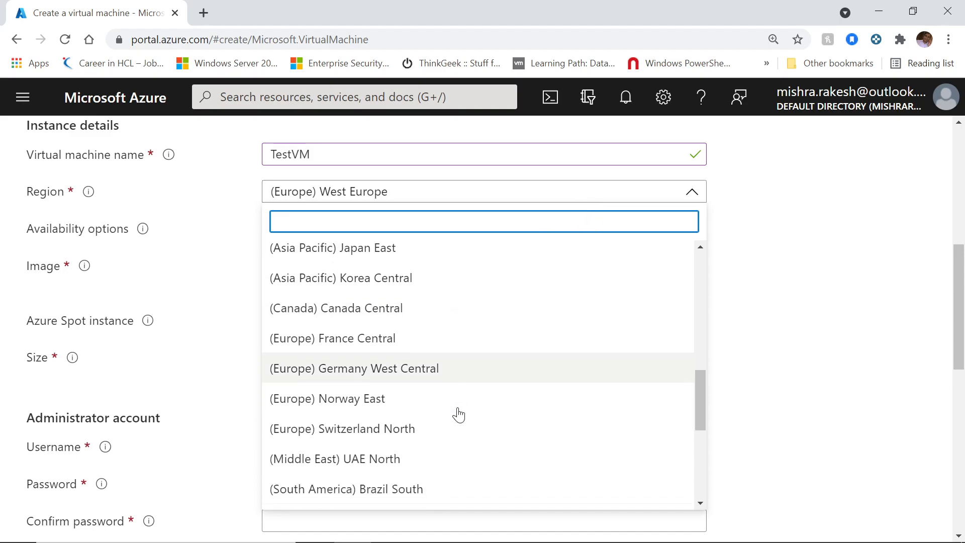
scroll(491, 345, "down", 2)
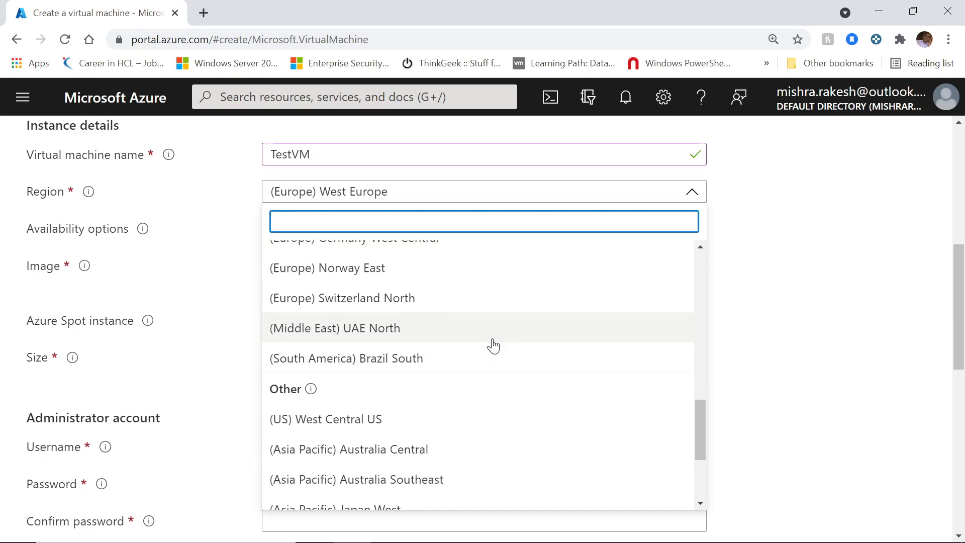
type("cent")
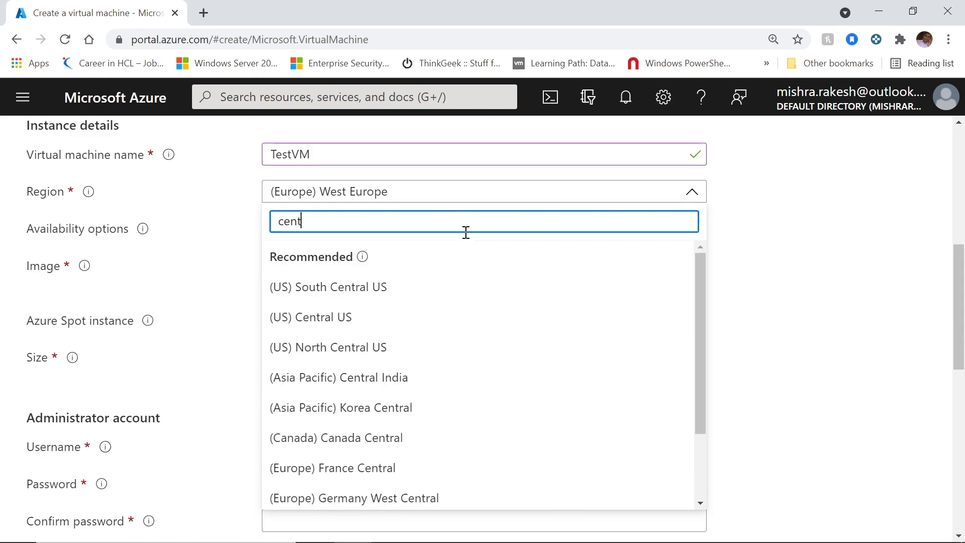
type("ral ind")
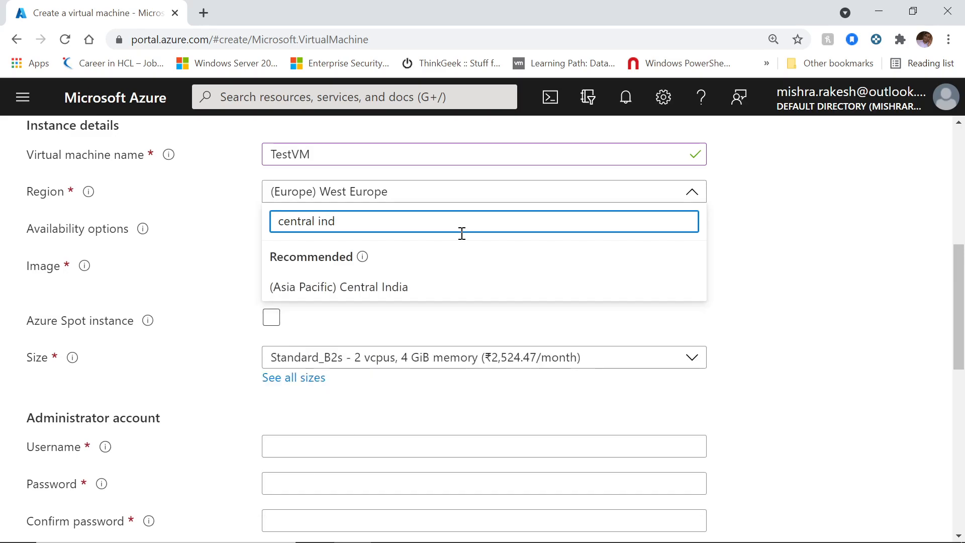
left_click(417, 290)
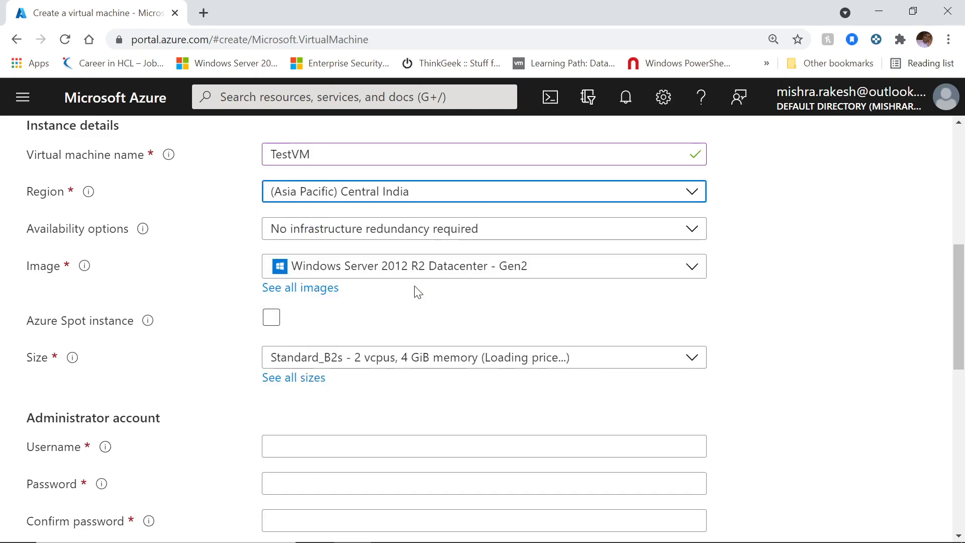
left_click(808, 267)
Step: Check the image list and keep Windows Server 2012 R2 Datacenter - Gen2
left_click(674, 275)
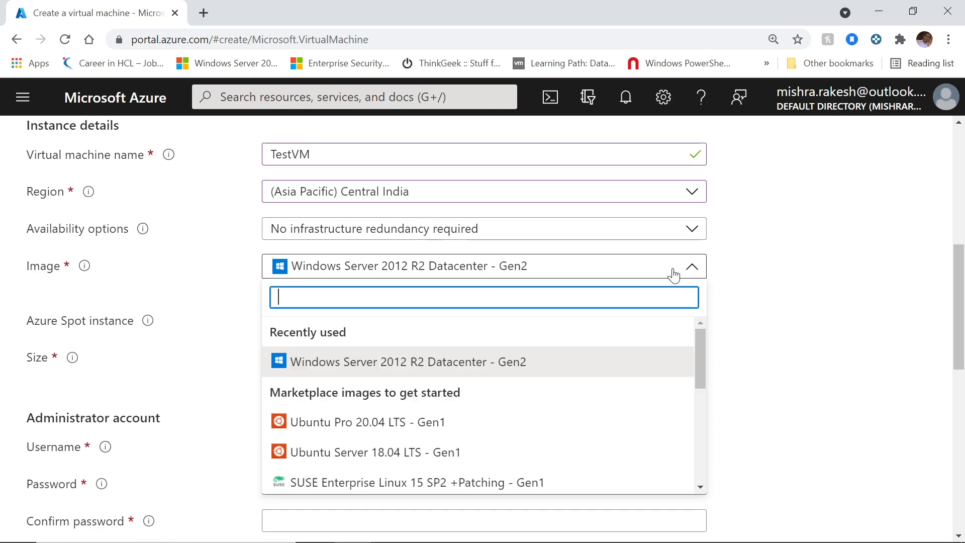
scroll(565, 364, "down", 5)
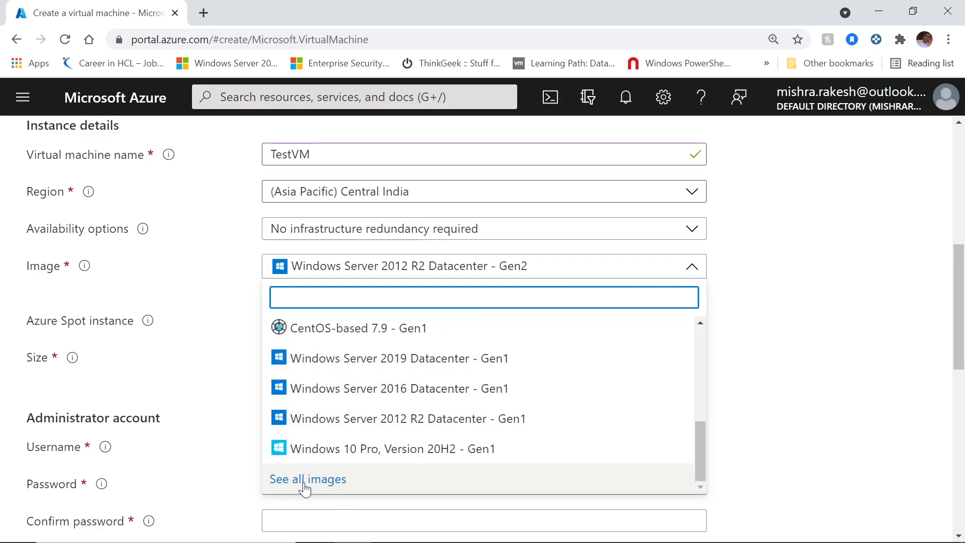
scroll(482, 386, "up", 5)
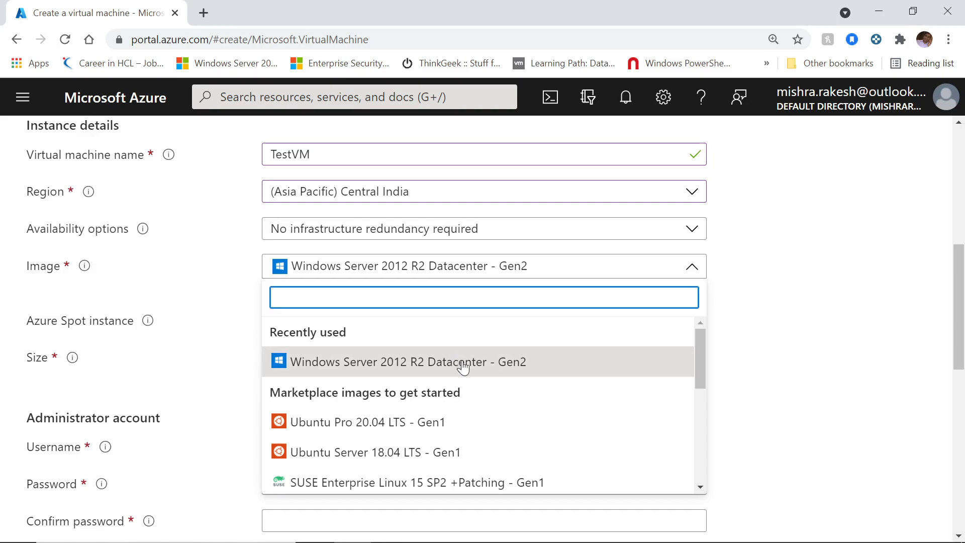
left_click(351, 366)
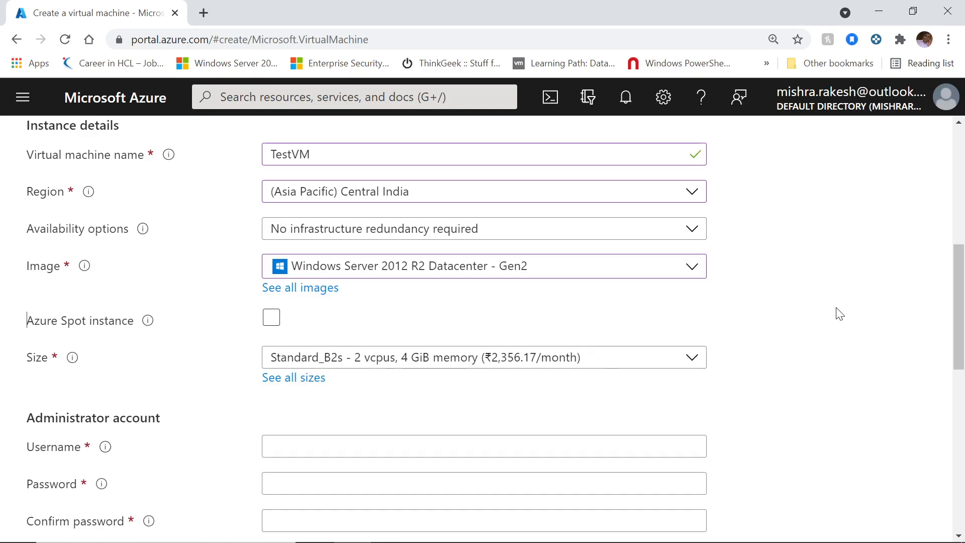
scroll(839, 315, "down", 1)
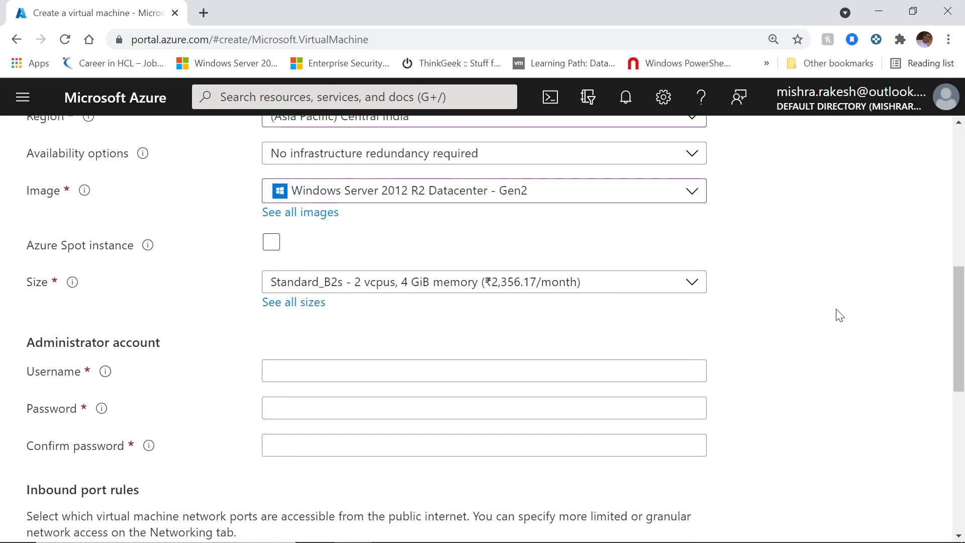
left_click(288, 308)
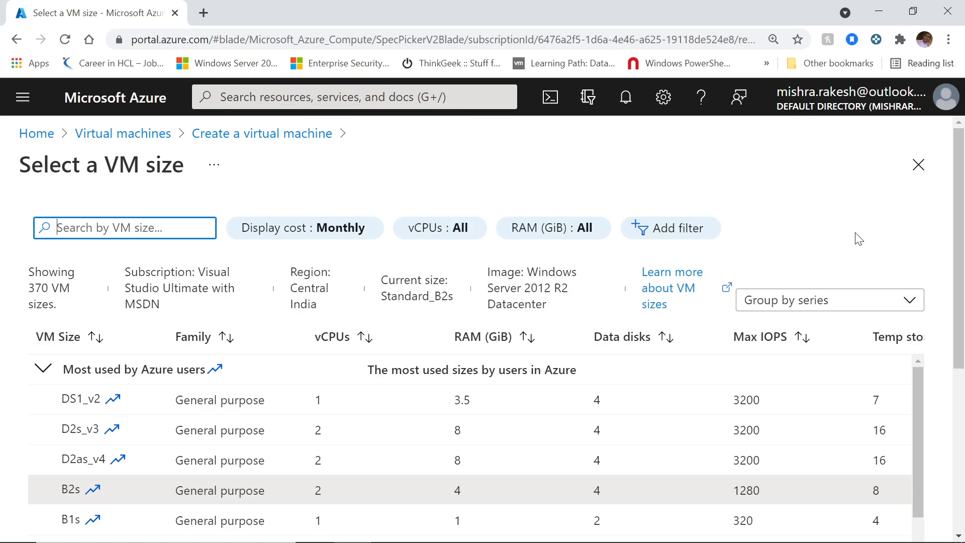
scroll(839, 245, "down", 2)
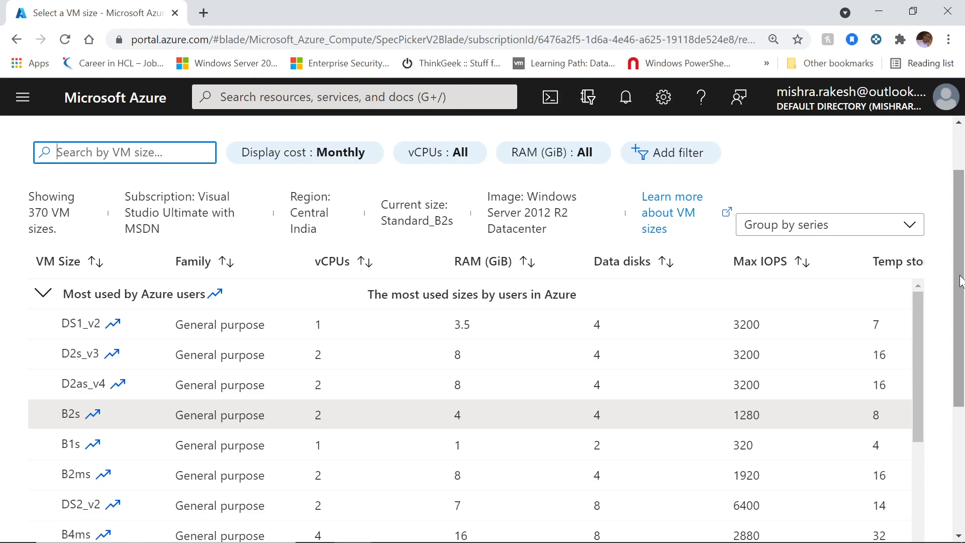
scroll(960, 281, "up", 2)
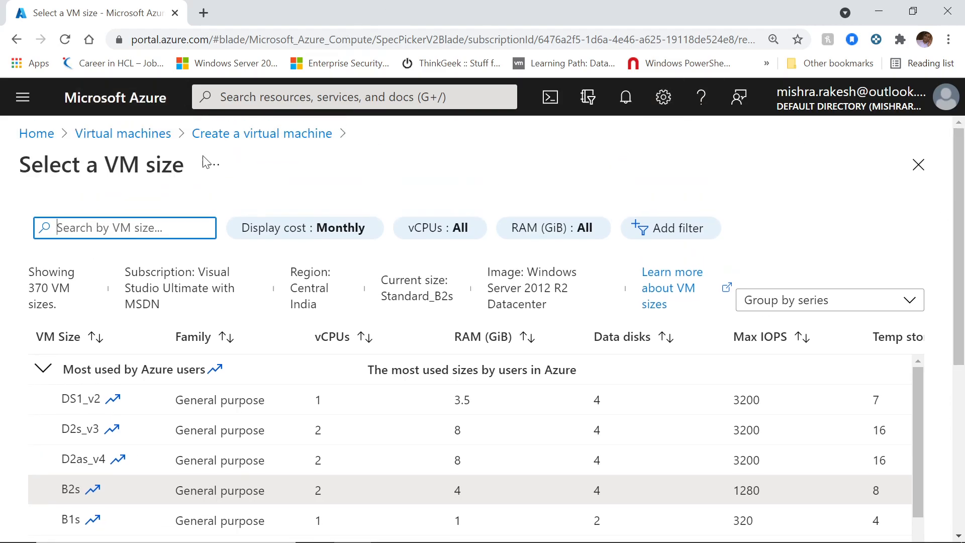
left_click(272, 135)
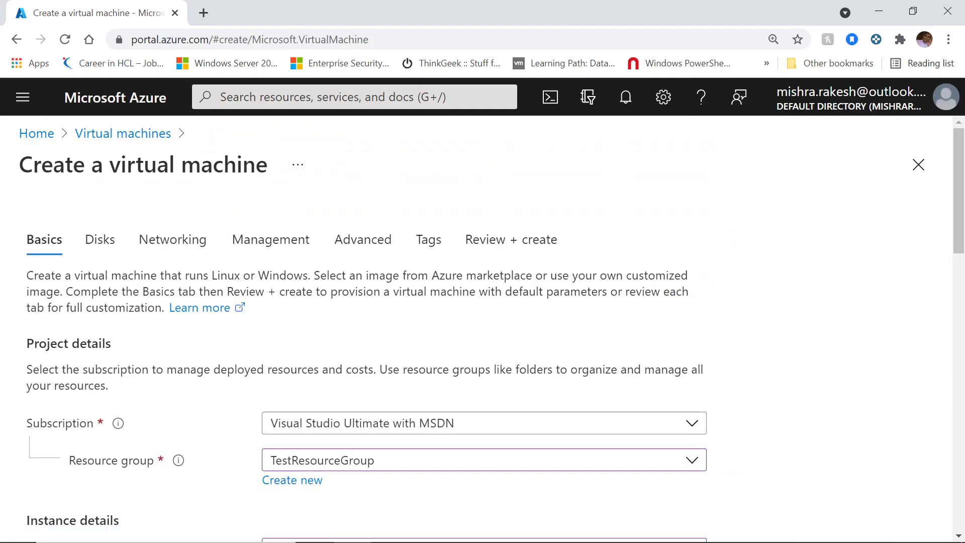
scroll(905, 398, "down", 5)
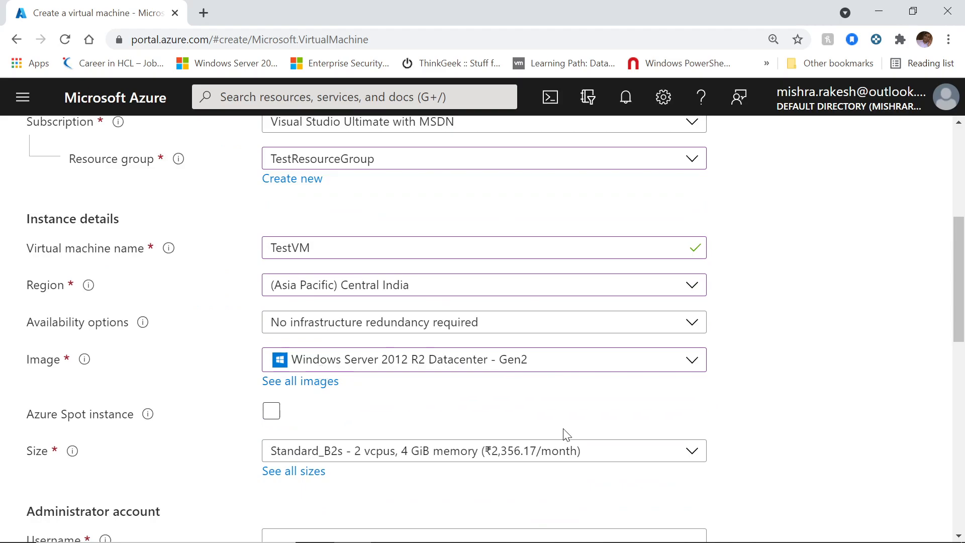
Step: Enter cloudadmin as the administrator username, then type a password and its confirmation
scroll(560, 431, "down", 3)
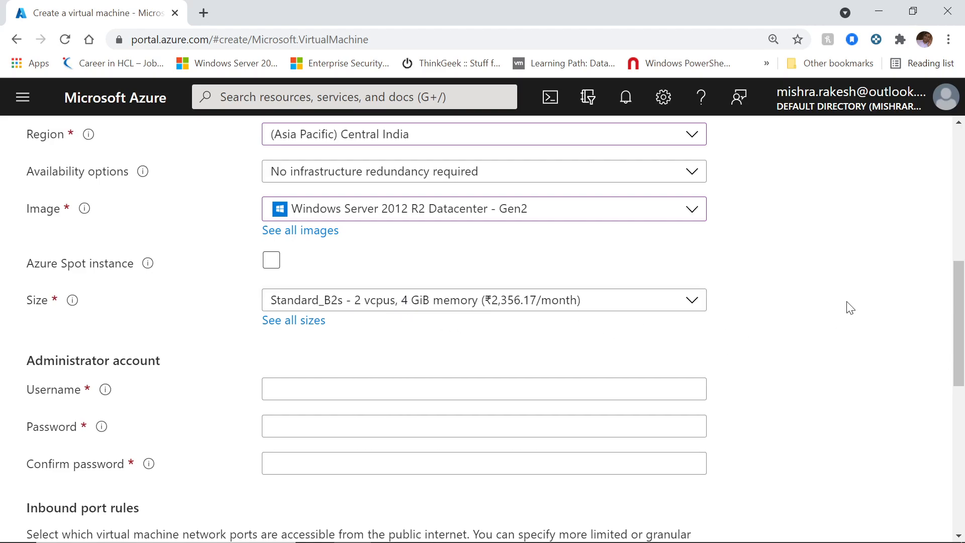
scroll(852, 272, "down", 1)
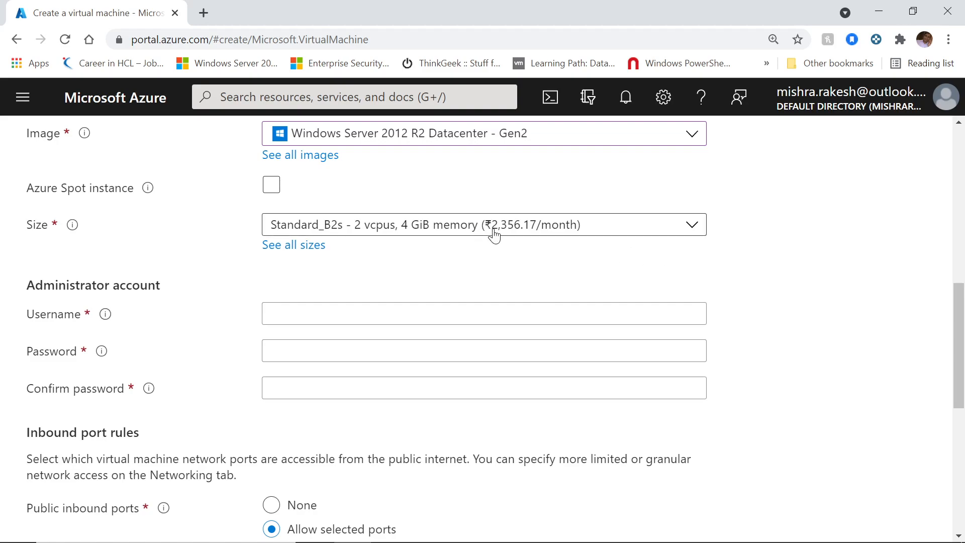
scroll(674, 213, "down", 1)
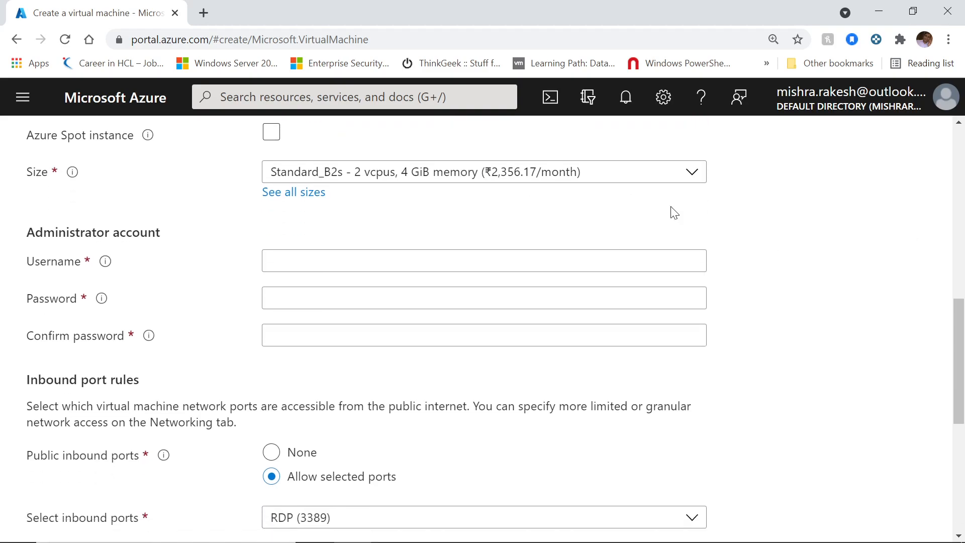
left_click(346, 234)
type("cloudadmin")
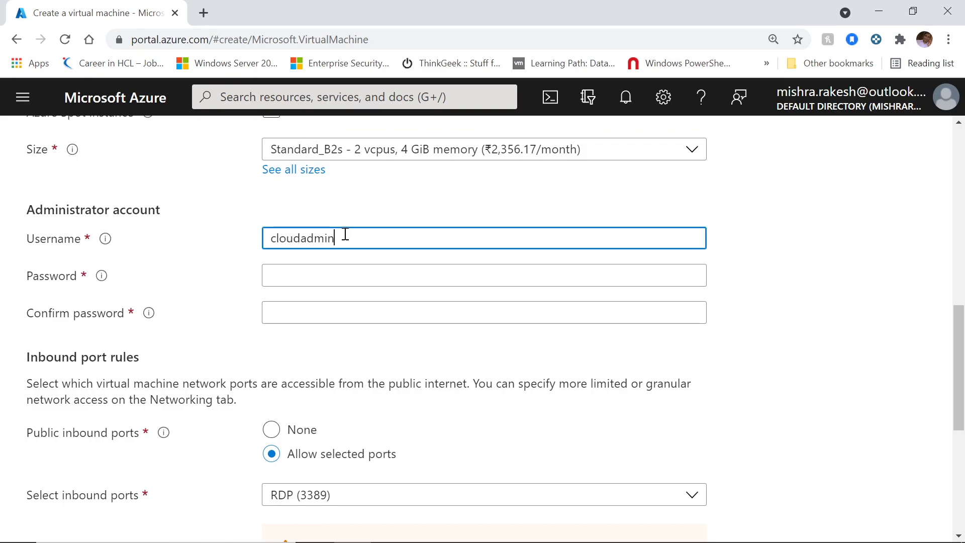
key("Tab")
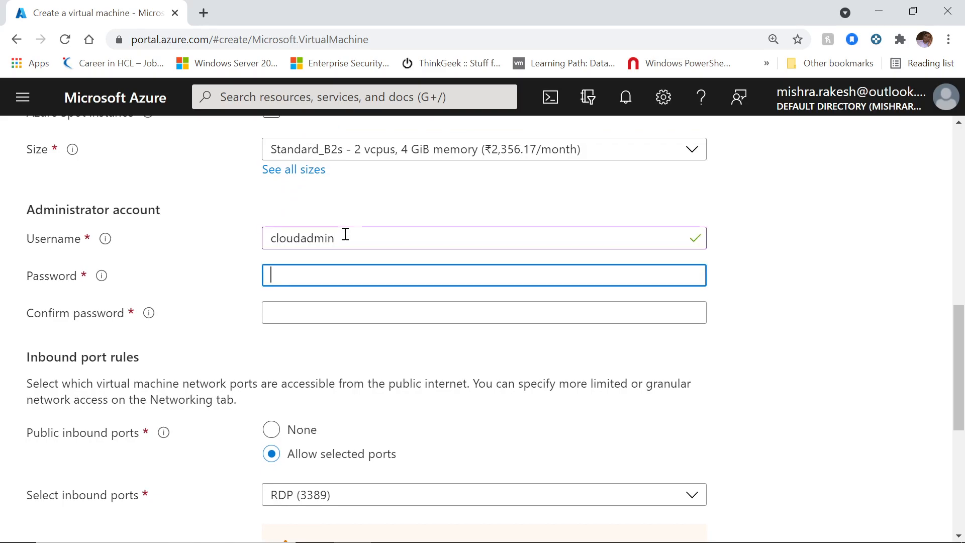
type("••••••••••••")
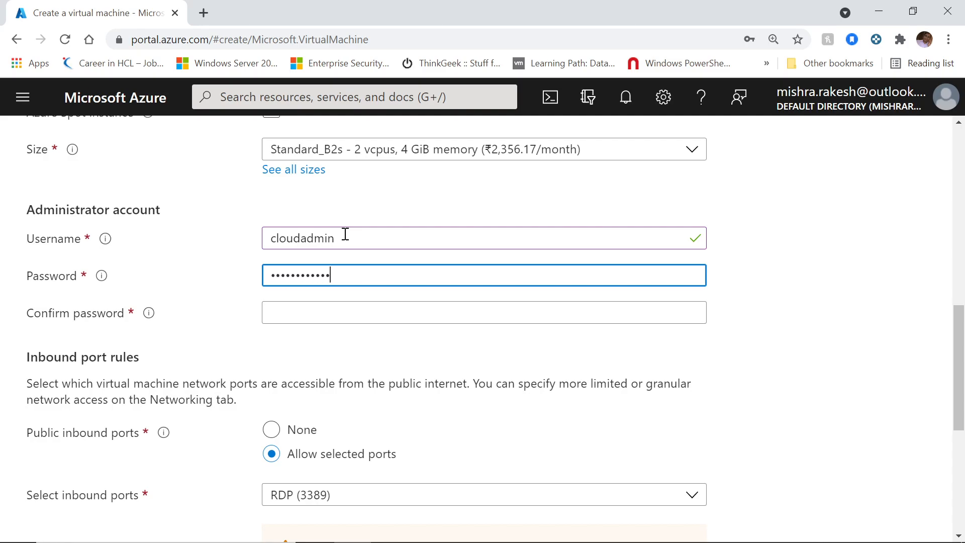
key("Tab")
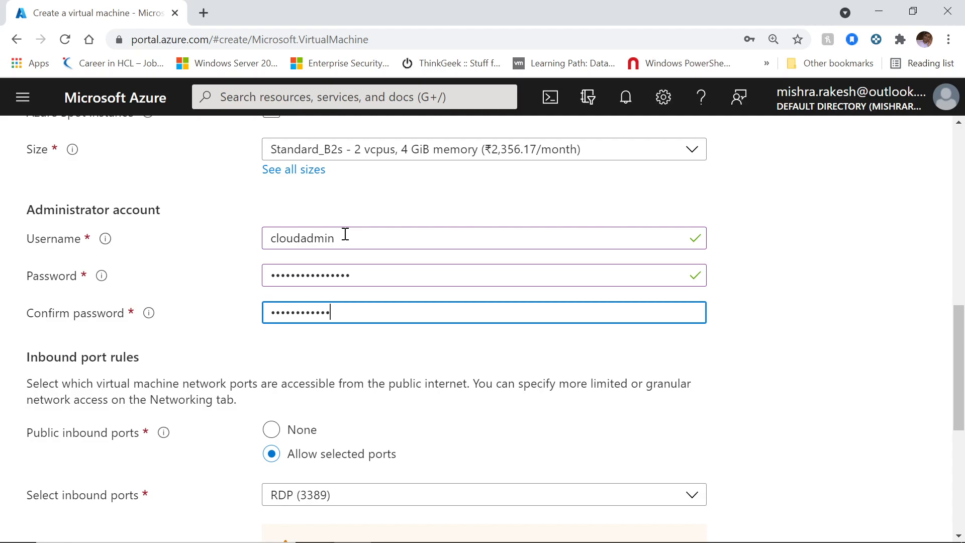
left_click(817, 342)
Step: Retype the password and its confirmation so both entries match and validate
left_click(399, 311)
key("ctrl+a")
type("••")
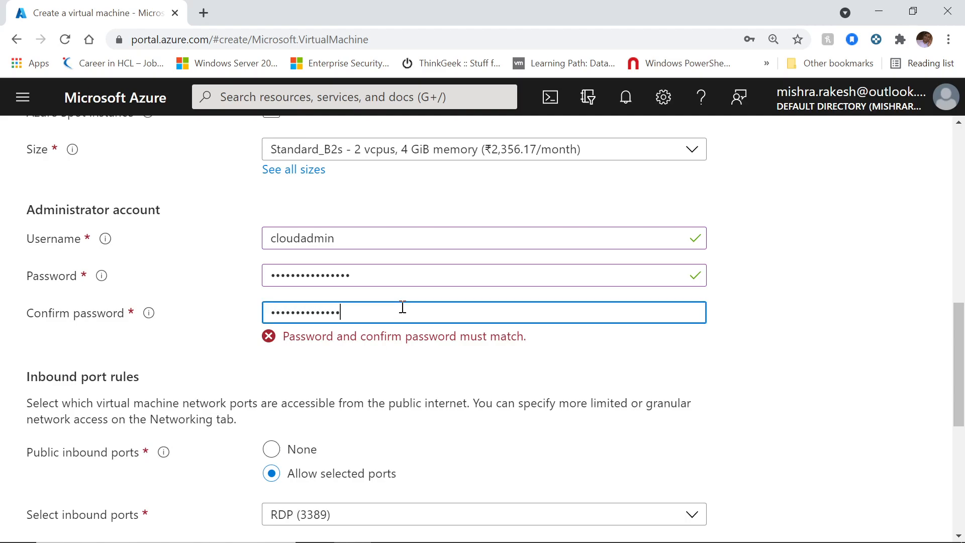
left_click(893, 444)
left_click(395, 271)
key("ctrl+a")
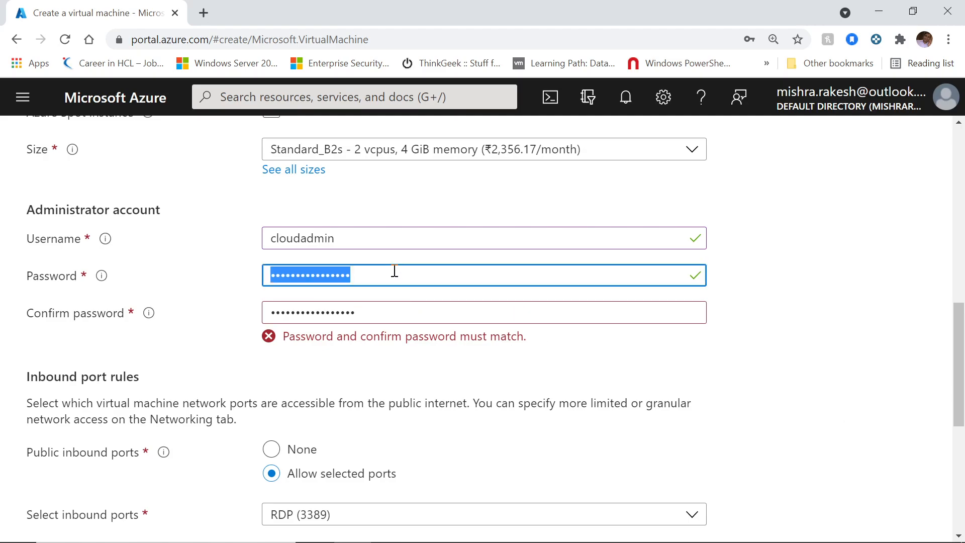
type("••••••••••••")
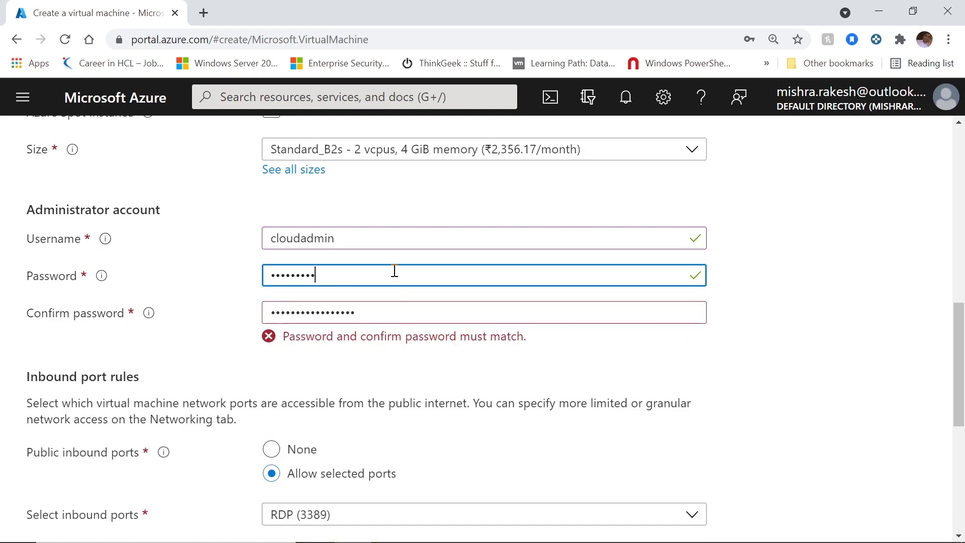
type("•••••")
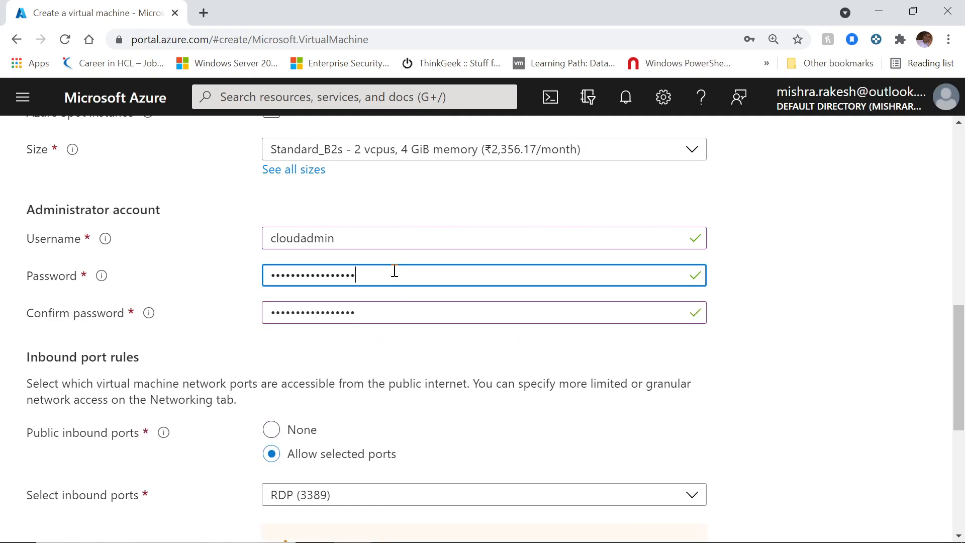
left_click(807, 329)
Step: Allow selected public inbound ports with RDP (3389) checked
scroll(804, 329, "down", 3)
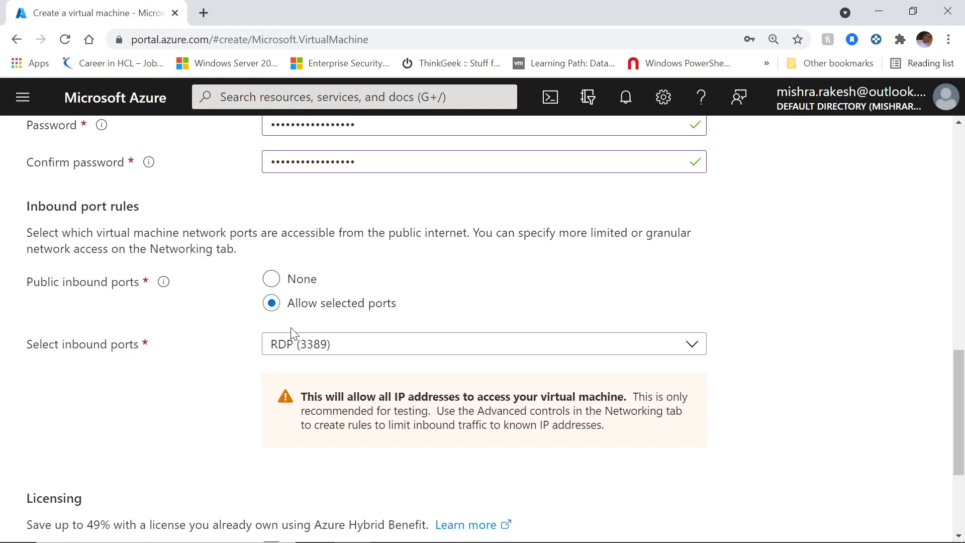
left_click(272, 279)
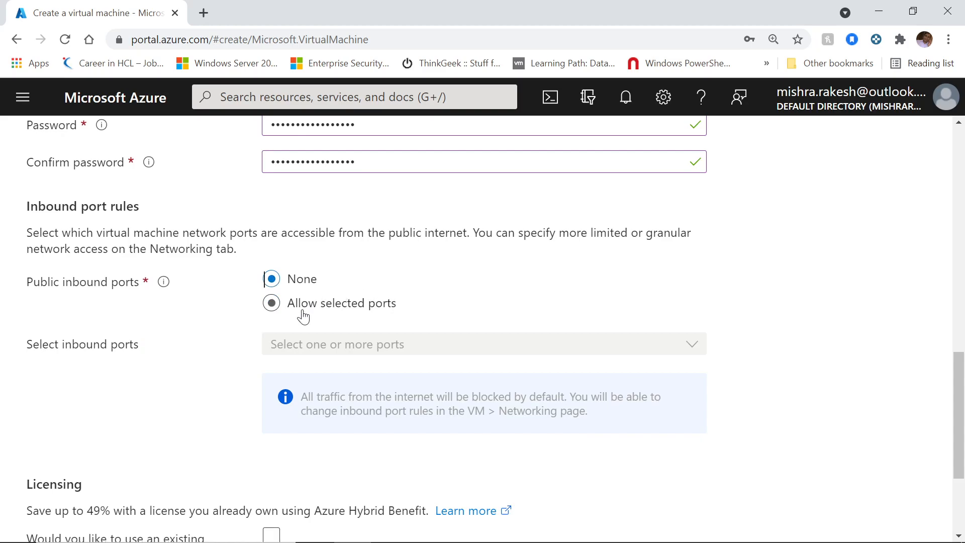
left_click(271, 303)
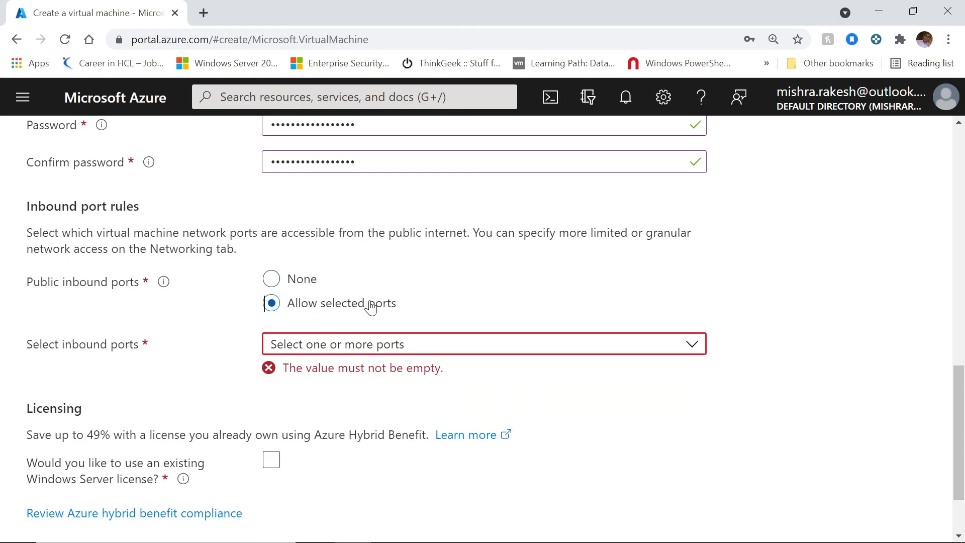
left_click(398, 355)
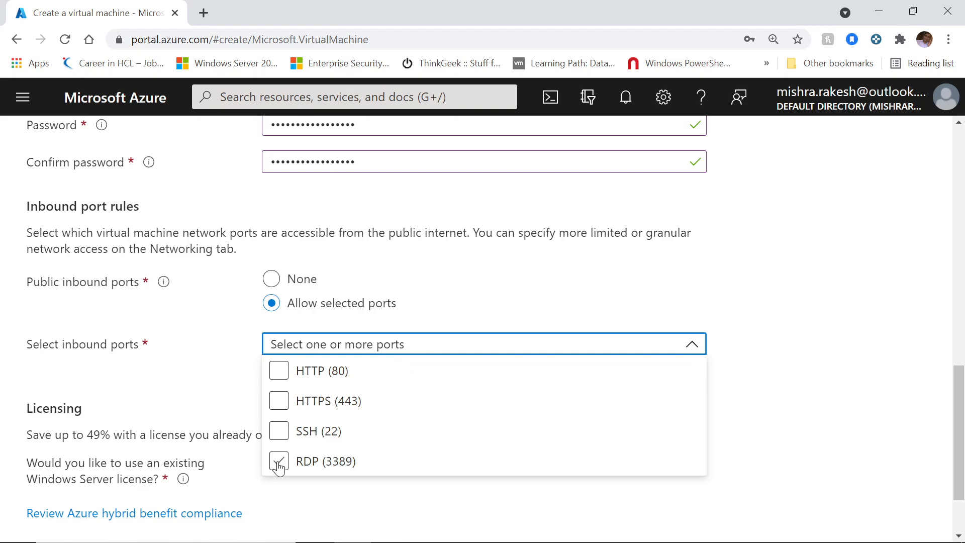
left_click(279, 467)
left_click(818, 325)
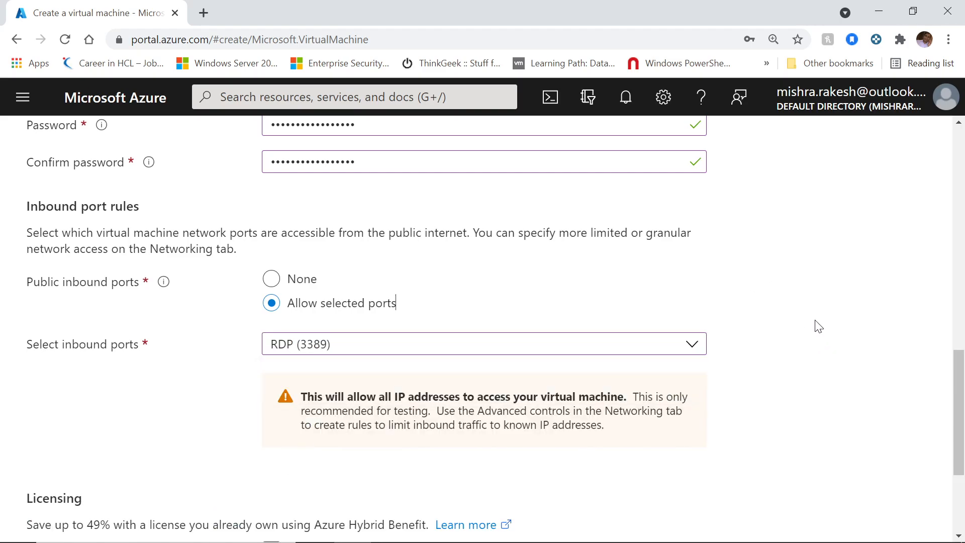
Step: Advance from Basics to the Disks step of the form
scroll(815, 322, "down", 2)
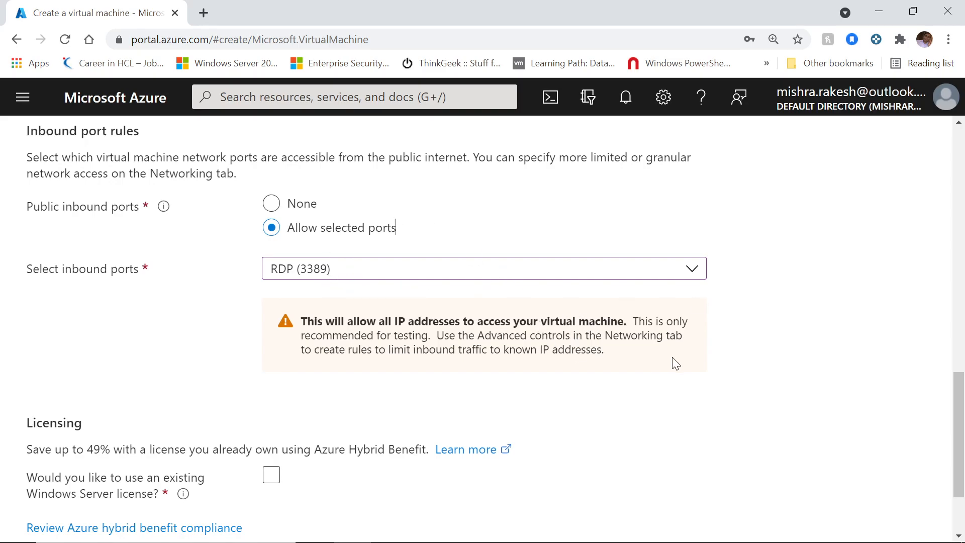
scroll(786, 326, "down", 2)
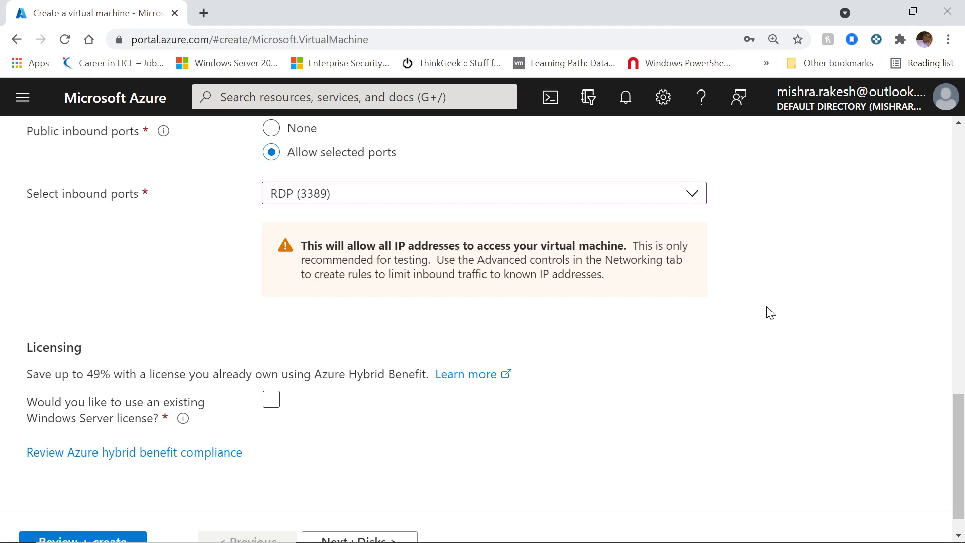
scroll(771, 313, "down", 1)
left_click(301, 361)
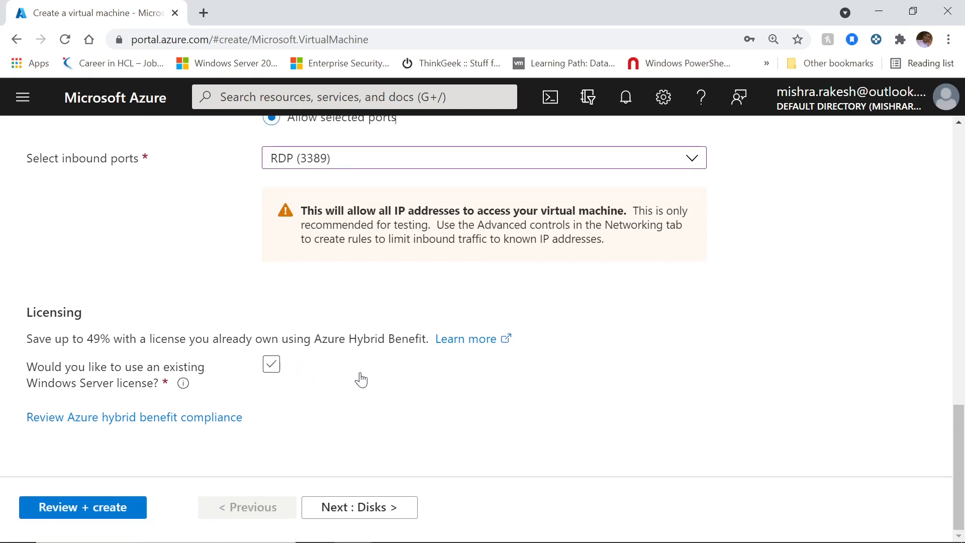
left_click(390, 516)
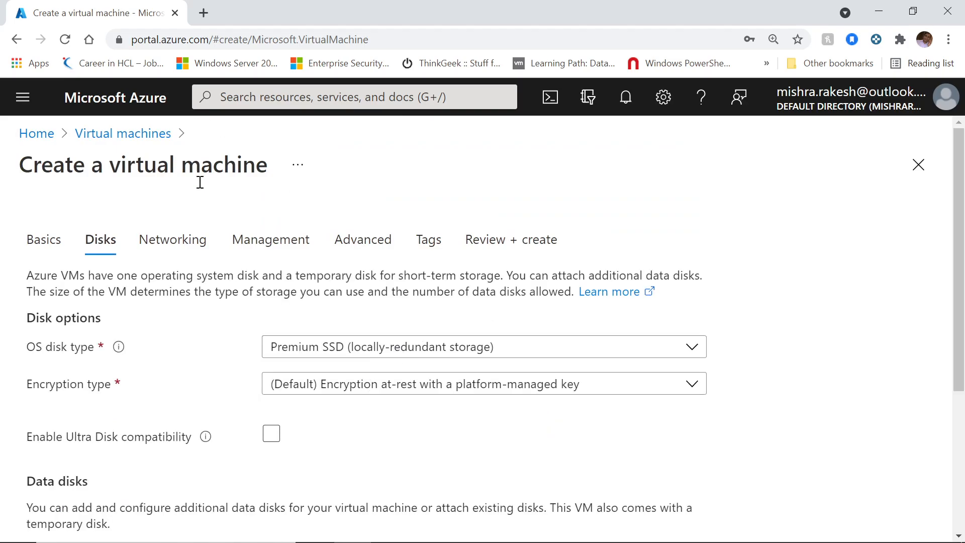
Step: Return from Disks to the Basics tab and review its fields, leaving licensing unchanged
scroll(209, 194, "down", 4)
left_click(252, 508)
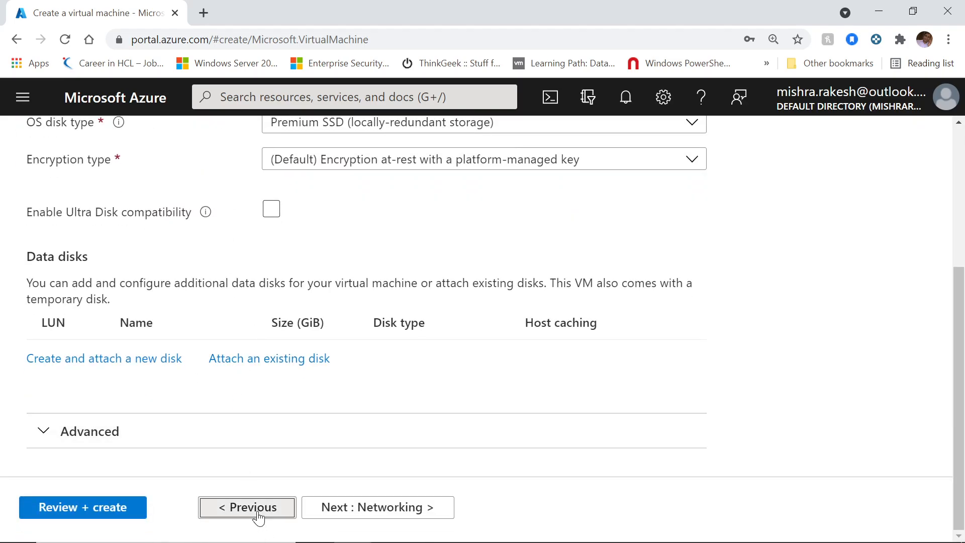
scroll(933, 311, "down", 5)
scroll(933, 310, "down", 10)
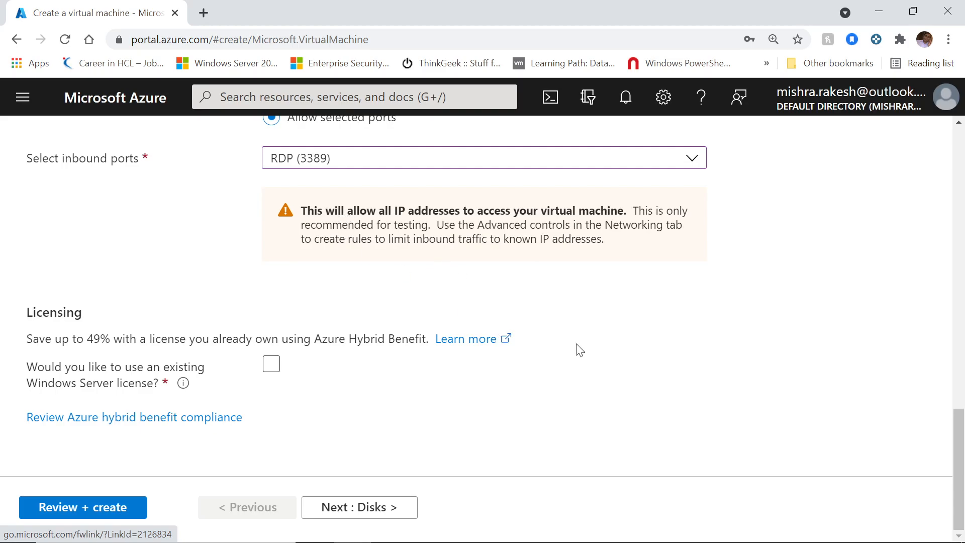
scroll(607, 346, "up", 3)
scroll(608, 346, "down", 3)
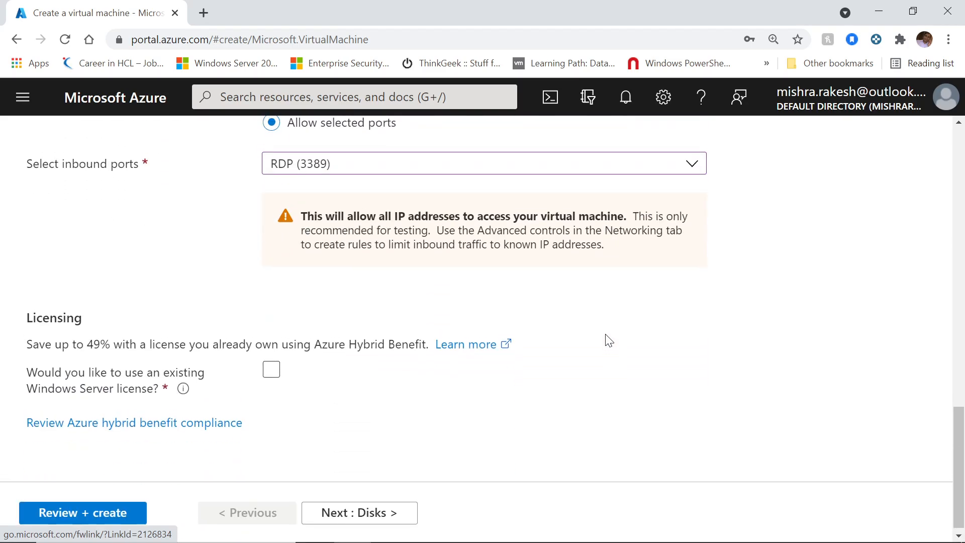
scroll(608, 338, "up", 12)
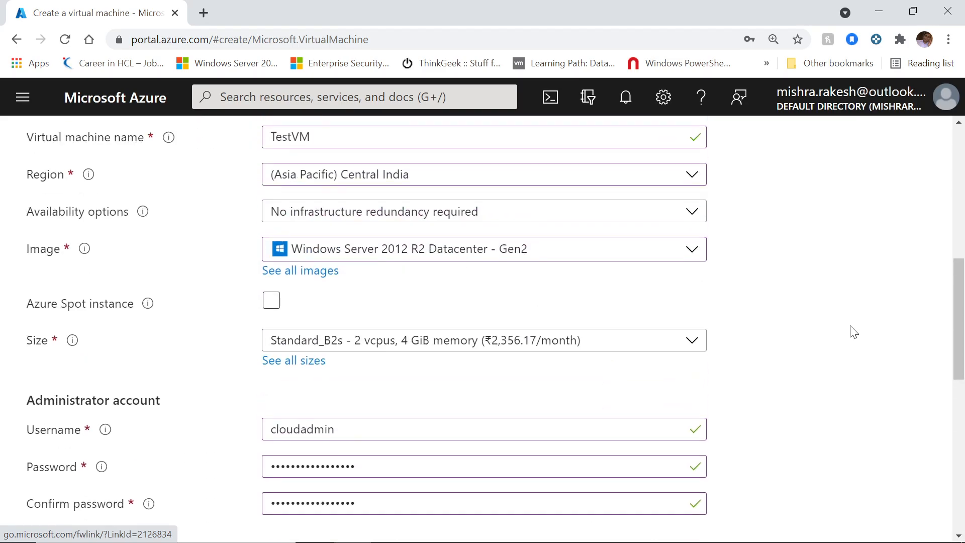
scroll(853, 332, "down", 10)
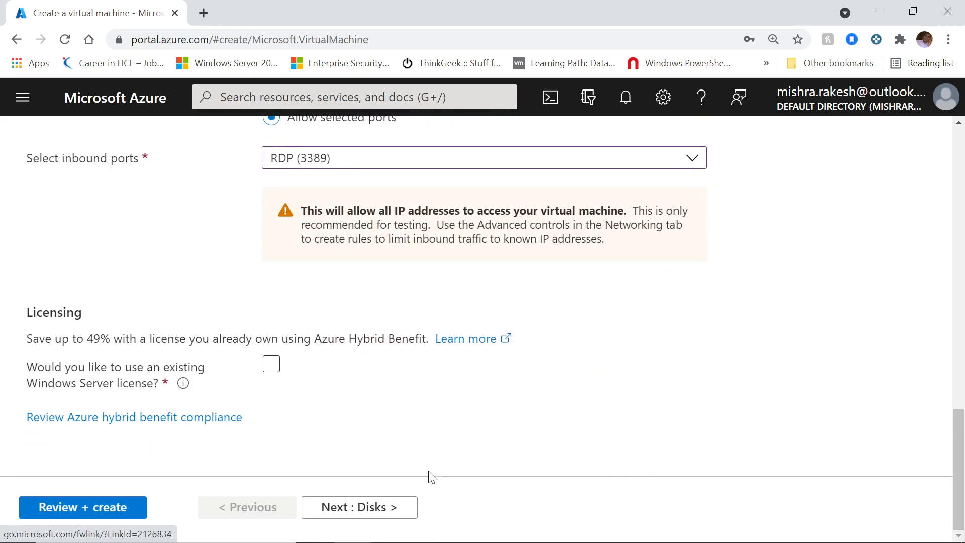
Step: Go to Disks and set the OS disk type to Standard HDD
left_click(385, 512)
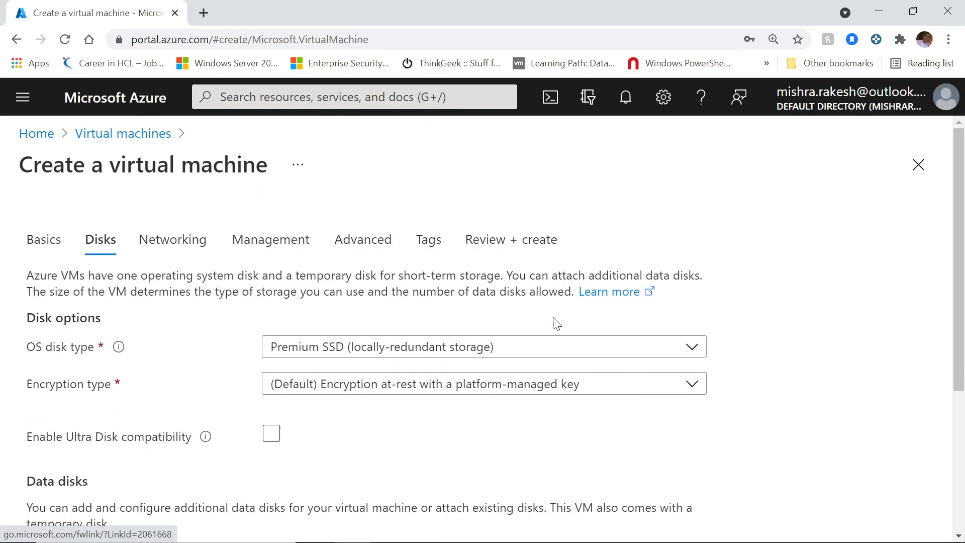
scroll(570, 313, "down", 2)
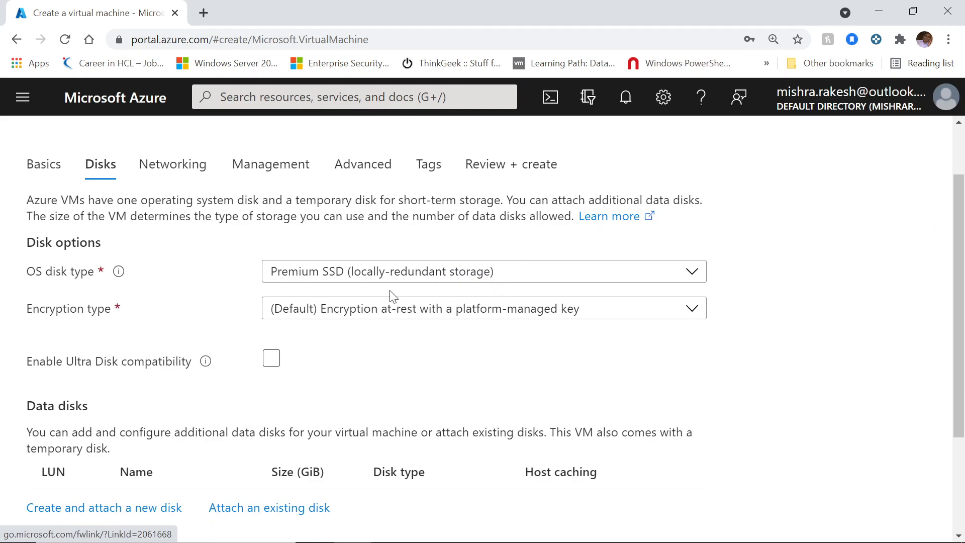
left_click(409, 278)
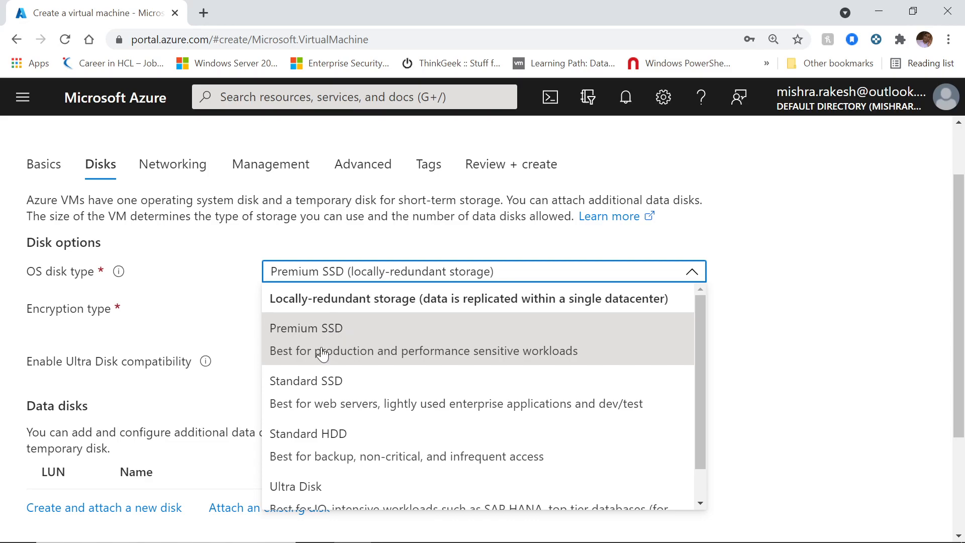
scroll(455, 352, "down", 1)
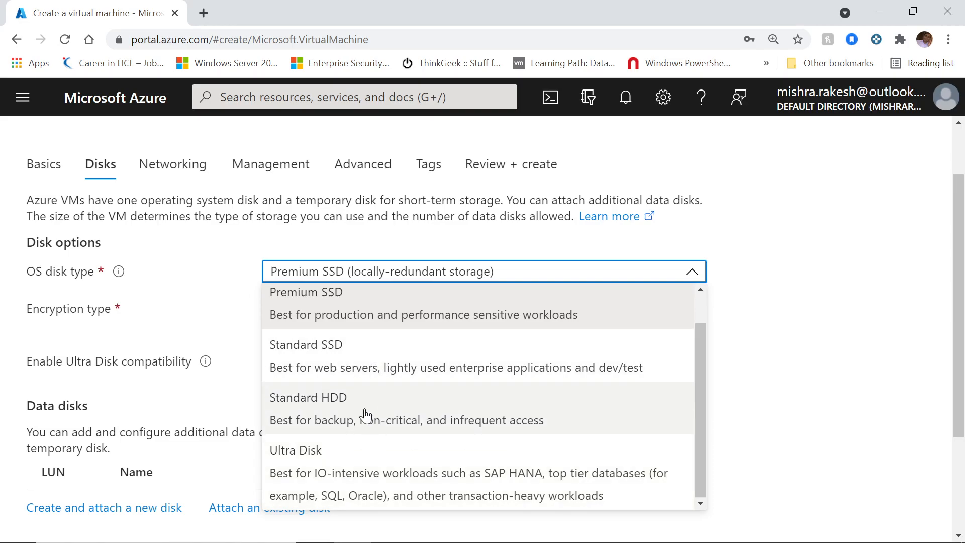
left_click(366, 411)
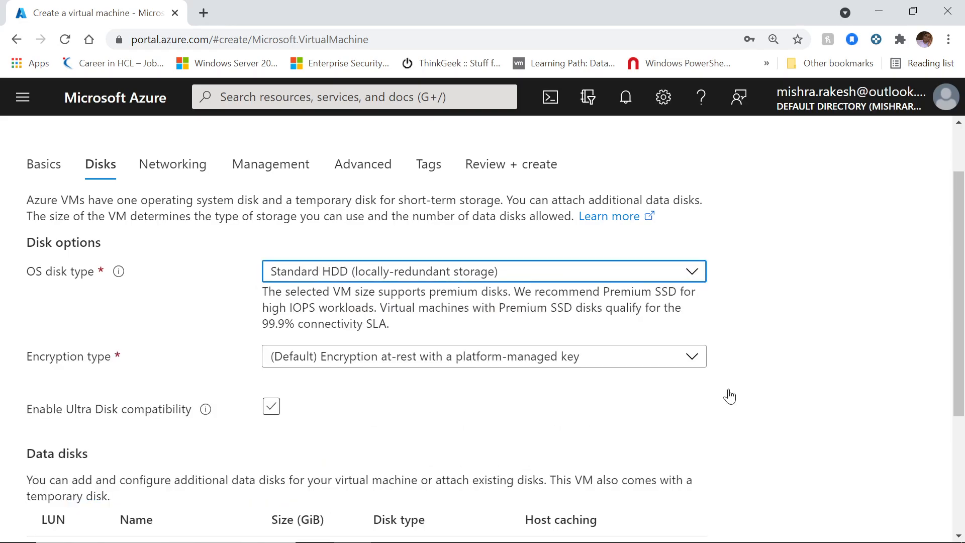
Step: Expand the Advanced disk options section
scroll(863, 298, "down", 1)
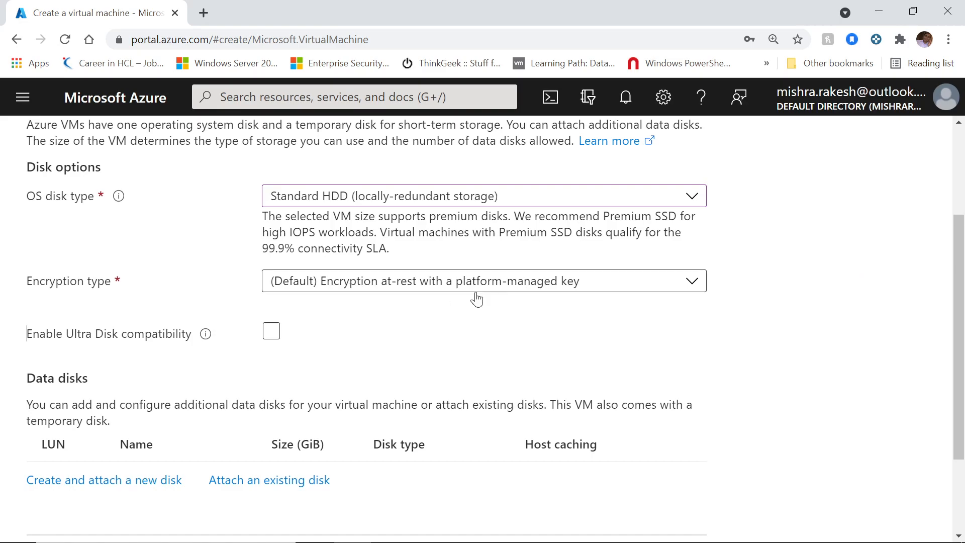
scroll(779, 315, "down", 1)
scroll(782, 307, "down", 1)
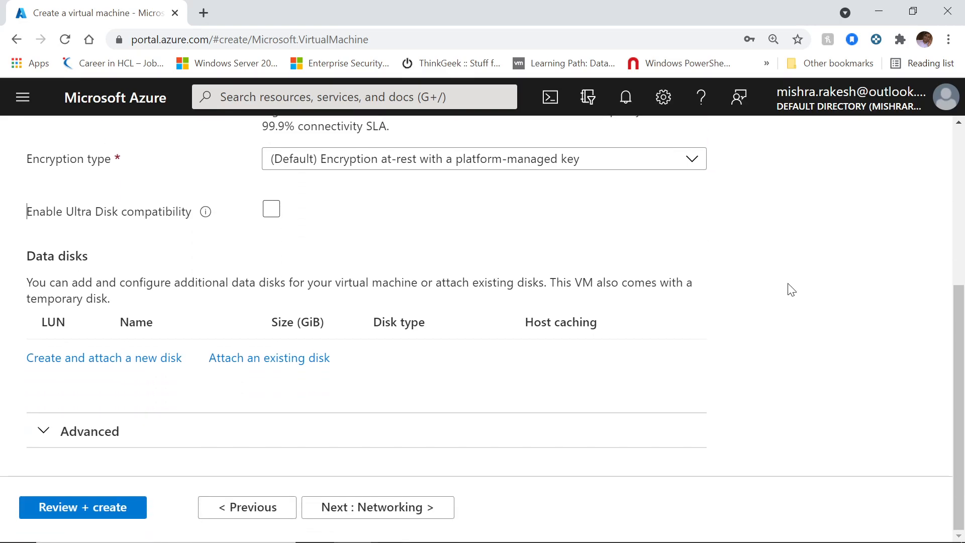
left_click(38, 433)
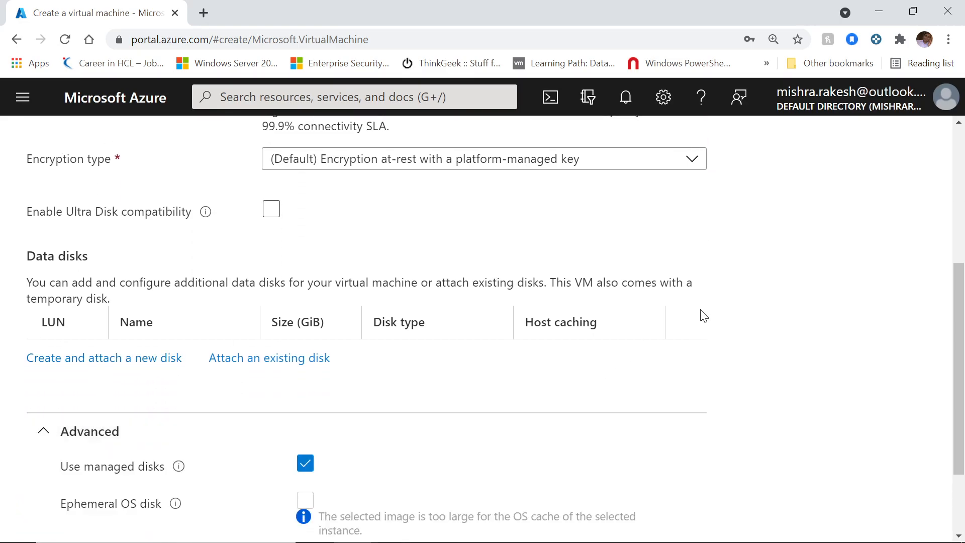
scroll(754, 307, "down", 2)
Step: On the Networking step, keep TestResourceGroupvnet724, then open the Create virtual network pane
left_click(402, 507)
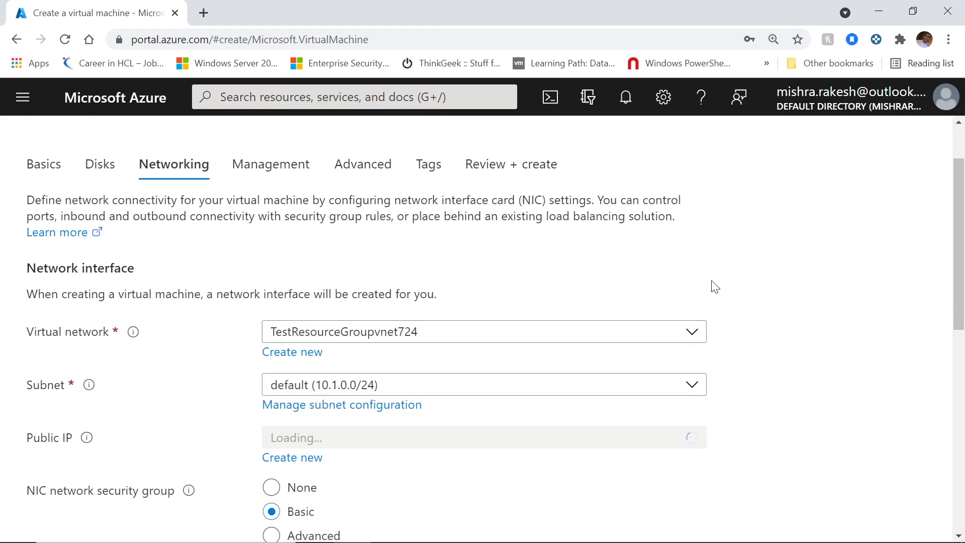
scroll(706, 283, "down", 4)
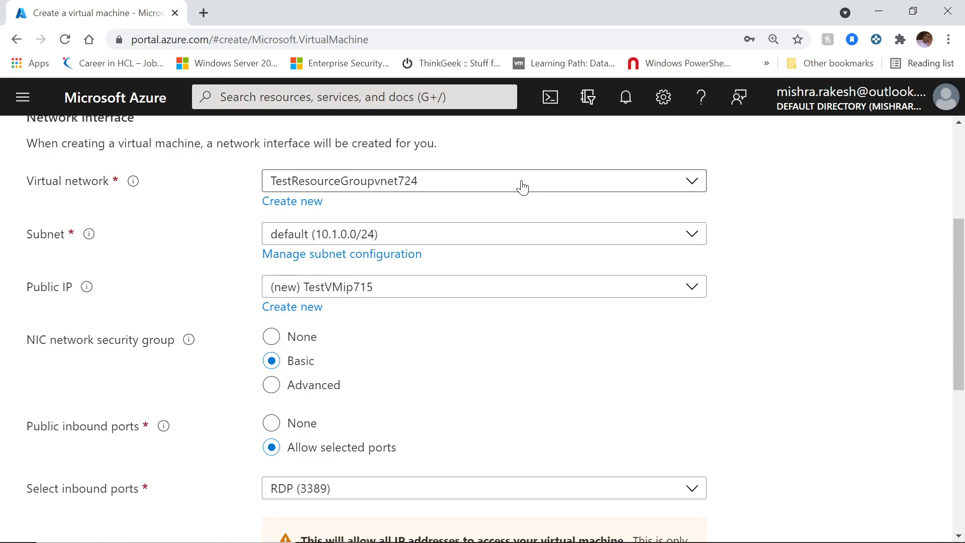
left_click(522, 187)
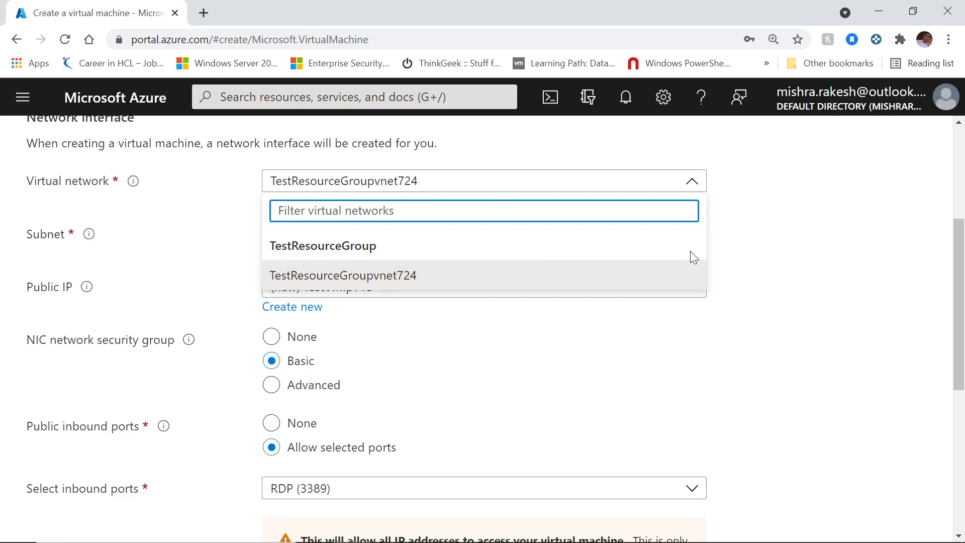
left_click(775, 225)
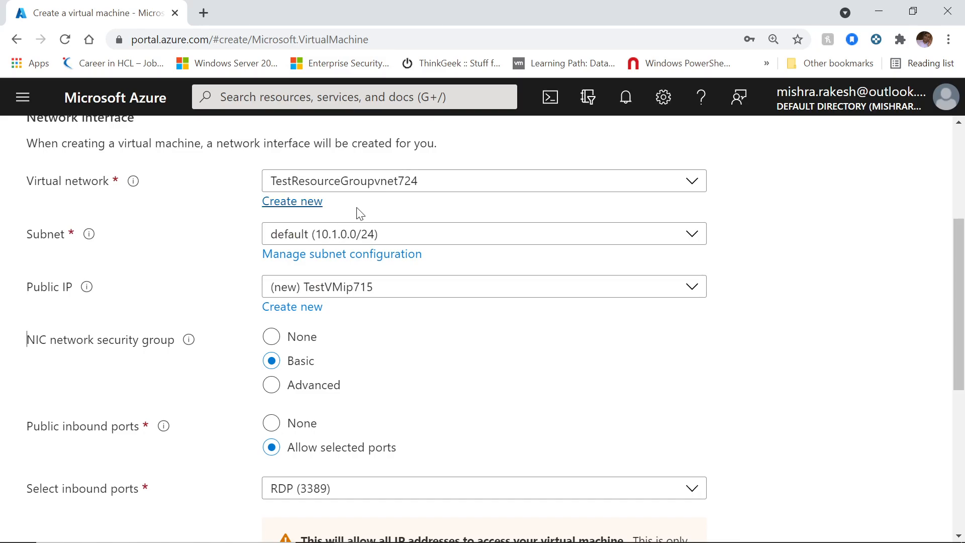
left_click(303, 205)
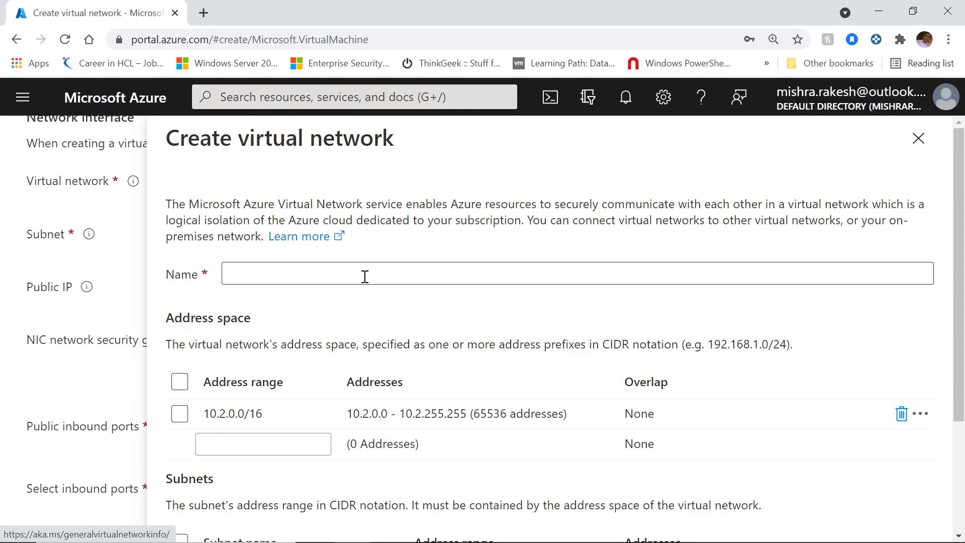
scroll(356, 271, "down", 1)
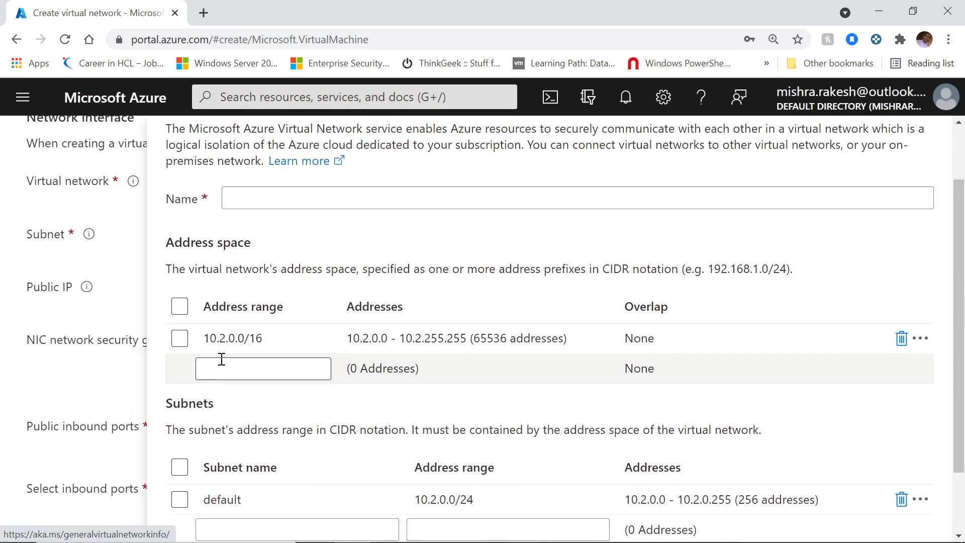
scroll(247, 363, "down", 1)
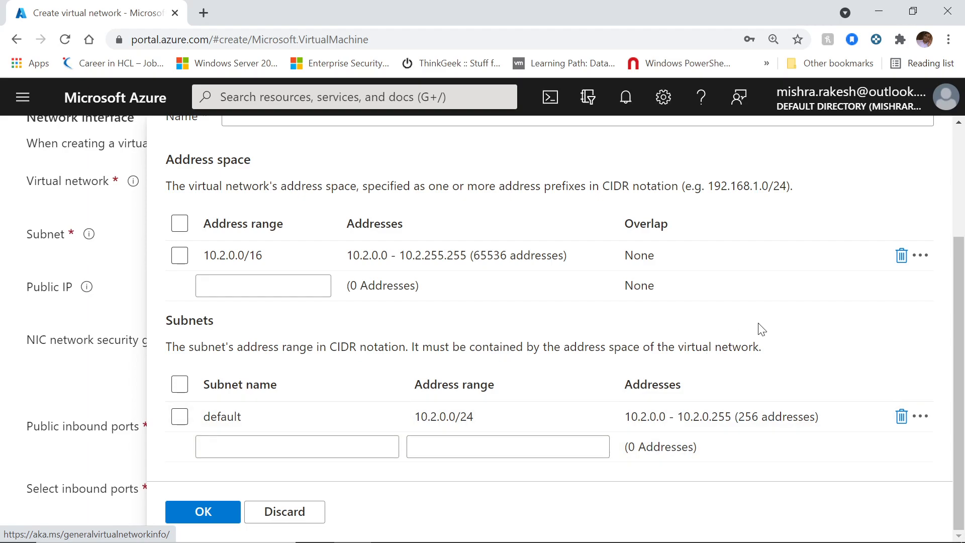
scroll(741, 337, "up", 2)
left_click(919, 139)
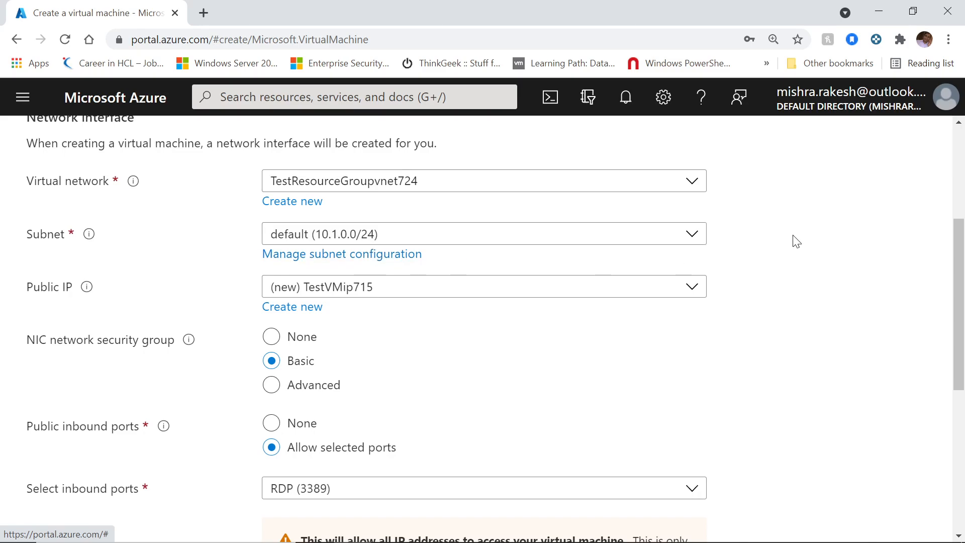
scroll(796, 242, "down", 1)
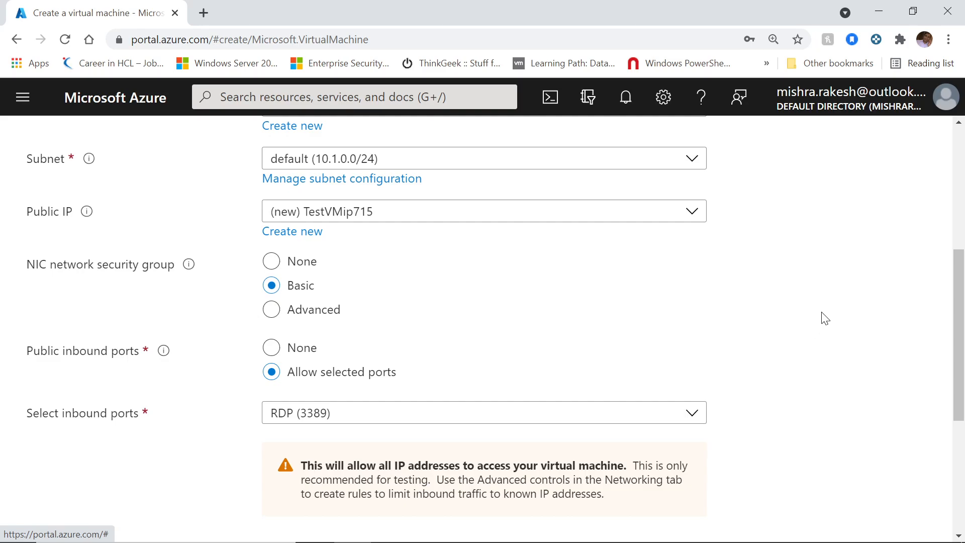
scroll(825, 318, "down", 2)
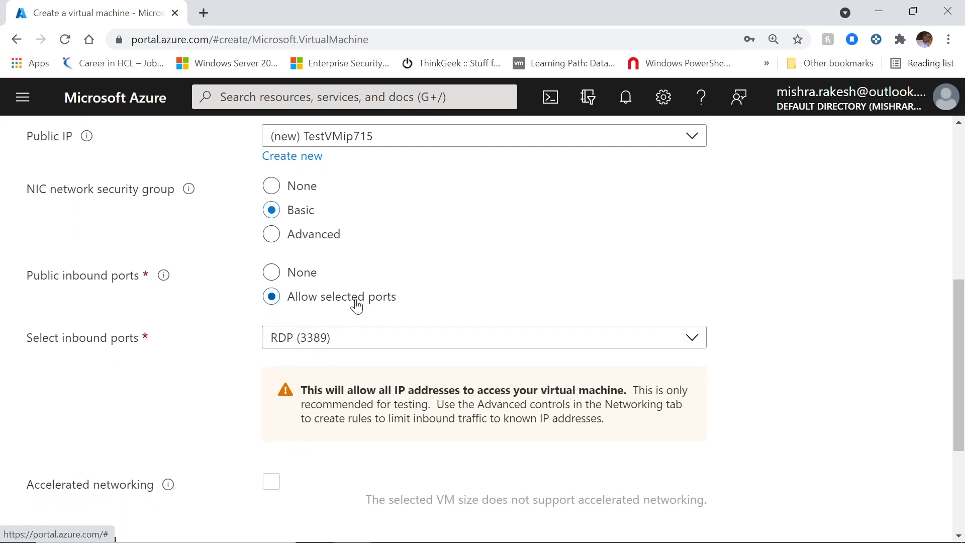
scroll(909, 326, "down", 4)
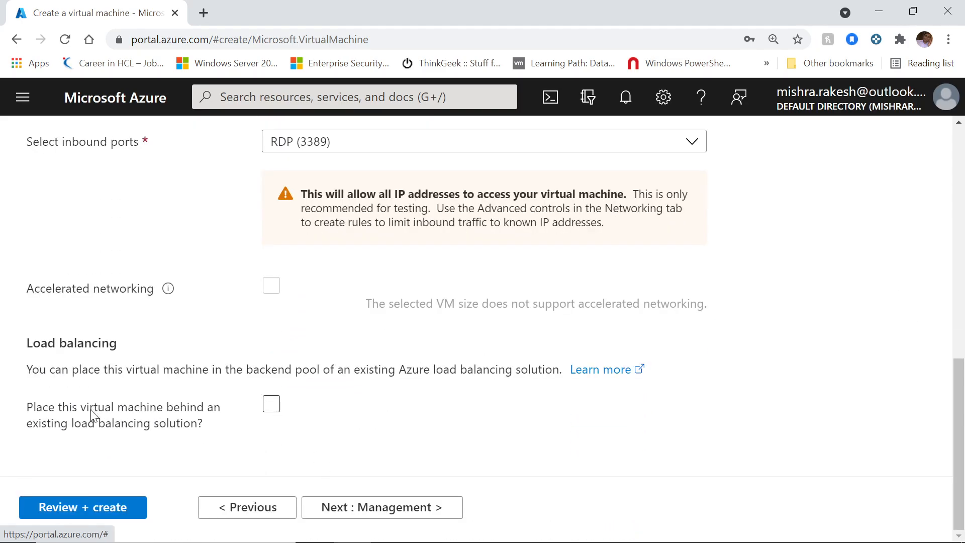
Step: On the Management step, uncheck Enable auto-shutdown for the new VM
left_click(425, 501)
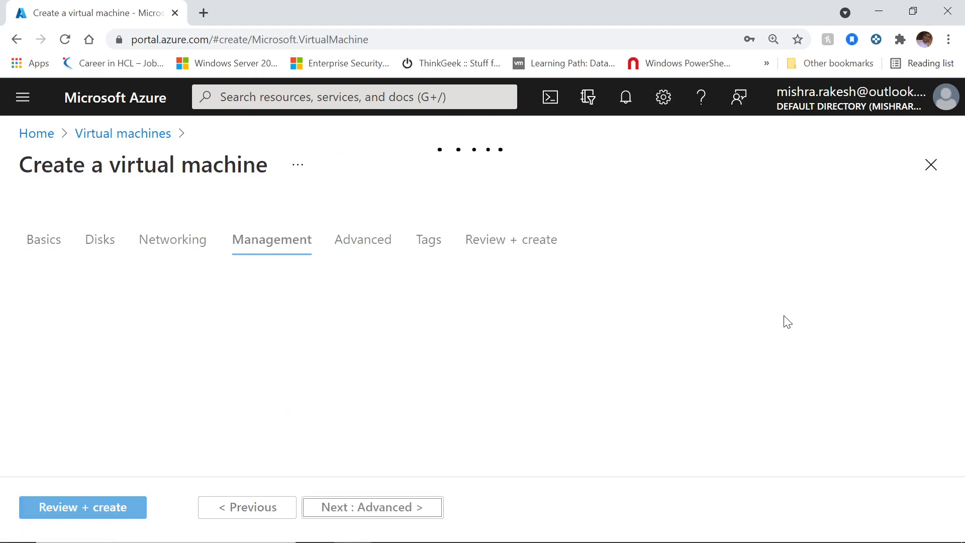
scroll(782, 310, "down", 3)
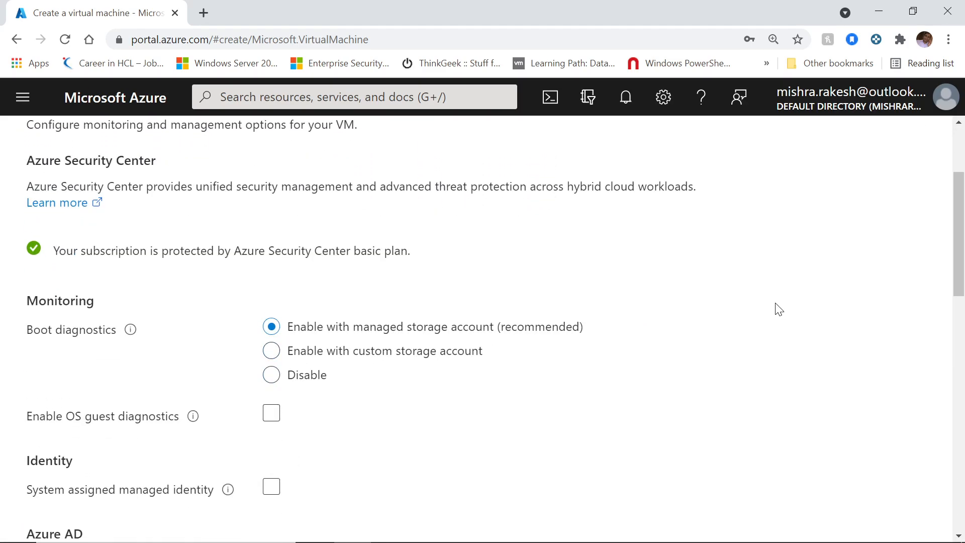
scroll(779, 308, "down", 2)
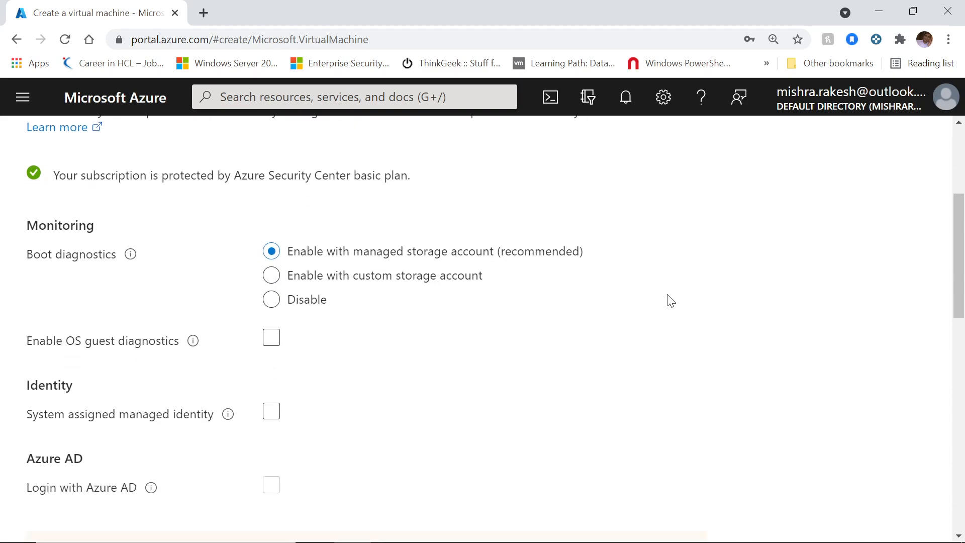
scroll(776, 304, "down", 2)
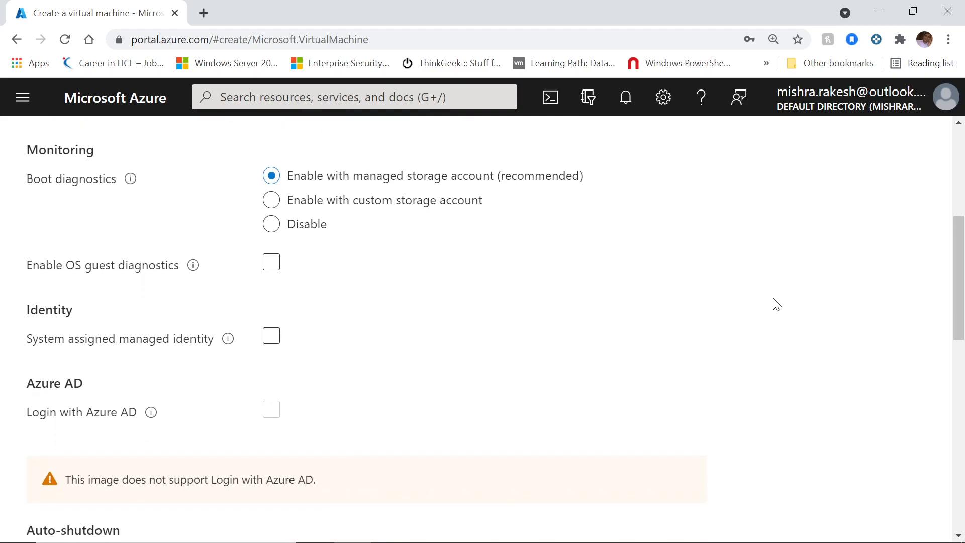
scroll(777, 305, "down", 6)
scroll(853, 311, "down", 2)
scroll(856, 310, "up", 1)
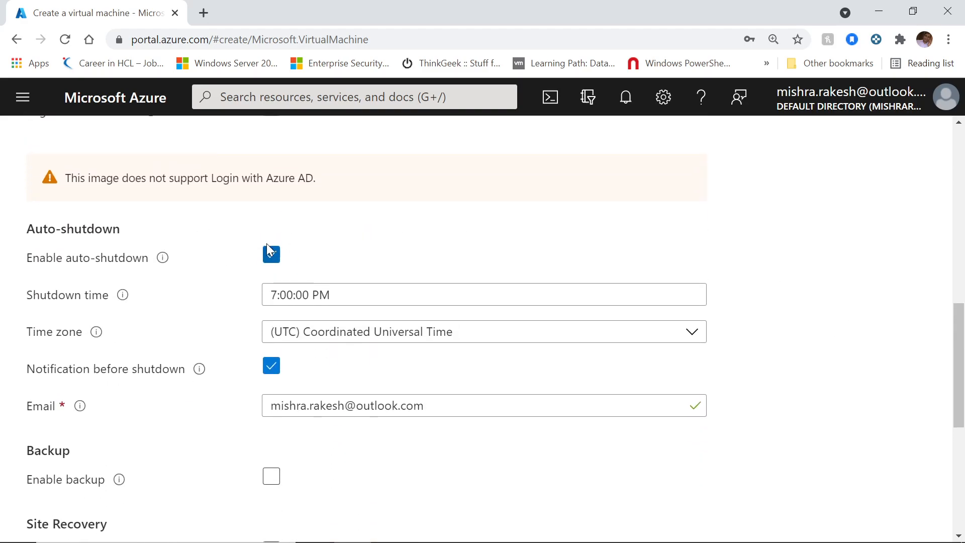
left_click(272, 255)
scroll(819, 332, "down", 4)
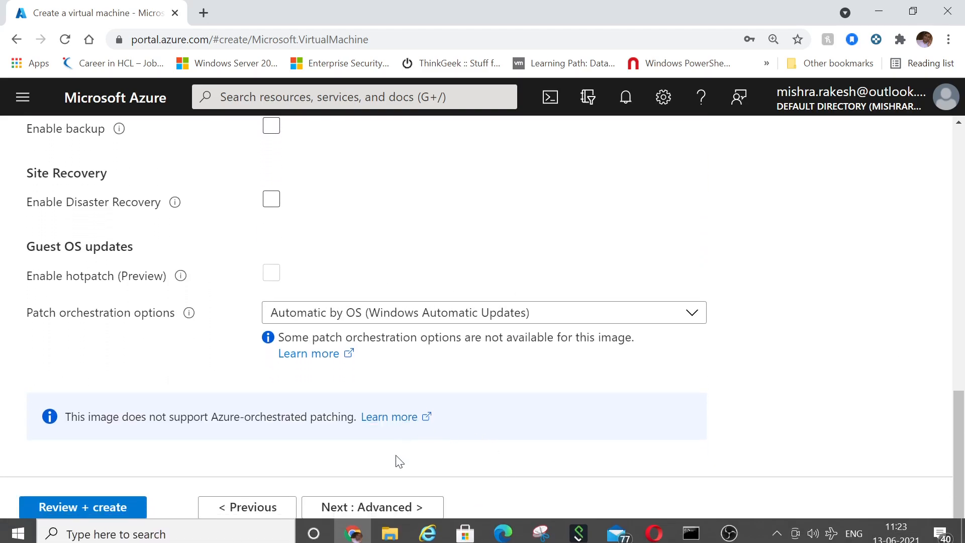
Step: Review the Advanced step, leaving VM generation Gen 2 and placement settings unchanged
left_click(400, 510)
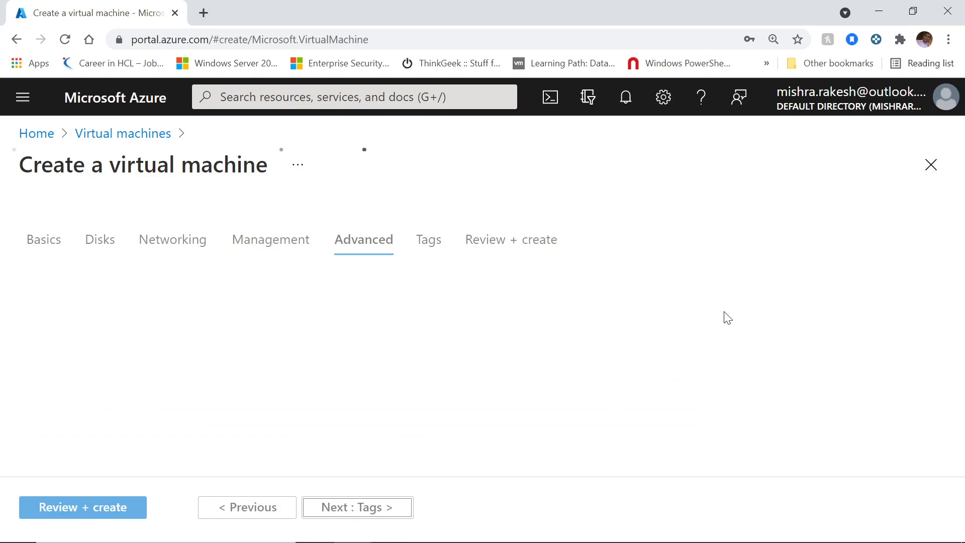
scroll(763, 285, "down", 6)
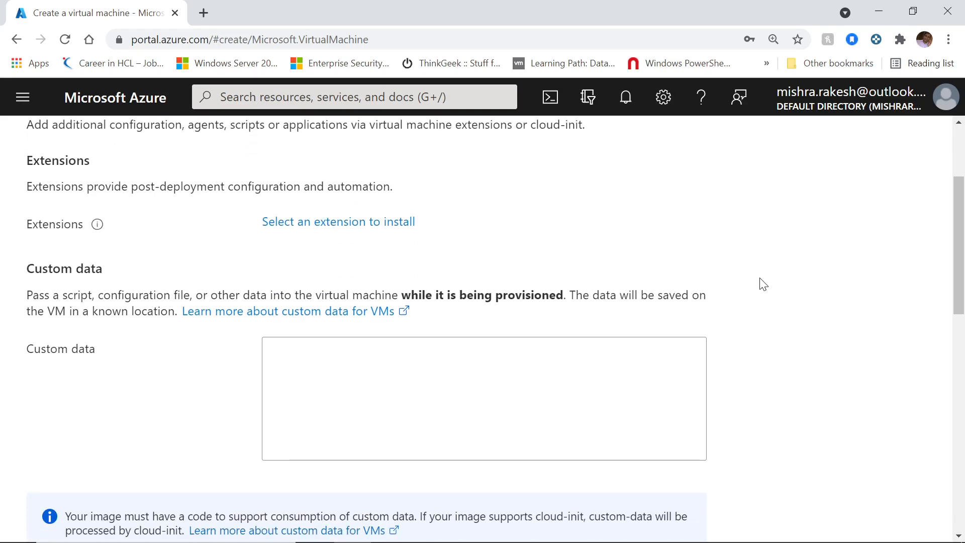
scroll(763, 285, "down", 10)
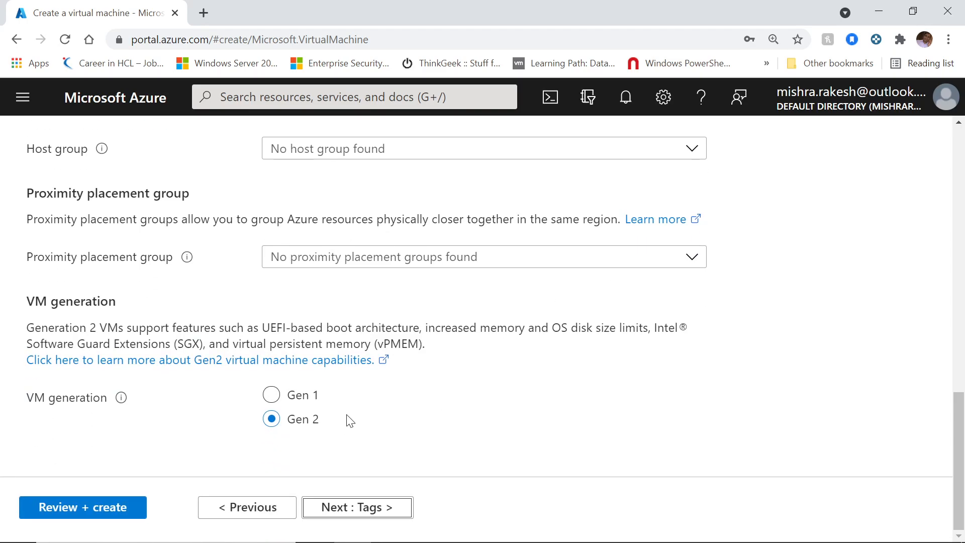
Step: On the Tags step, add the tag Environment with value Test
left_click(372, 515)
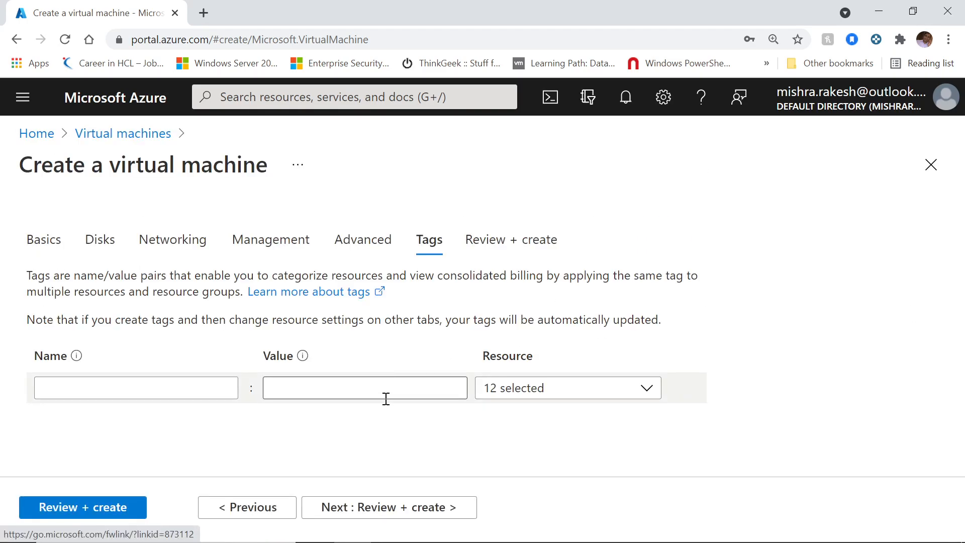
left_click(208, 391)
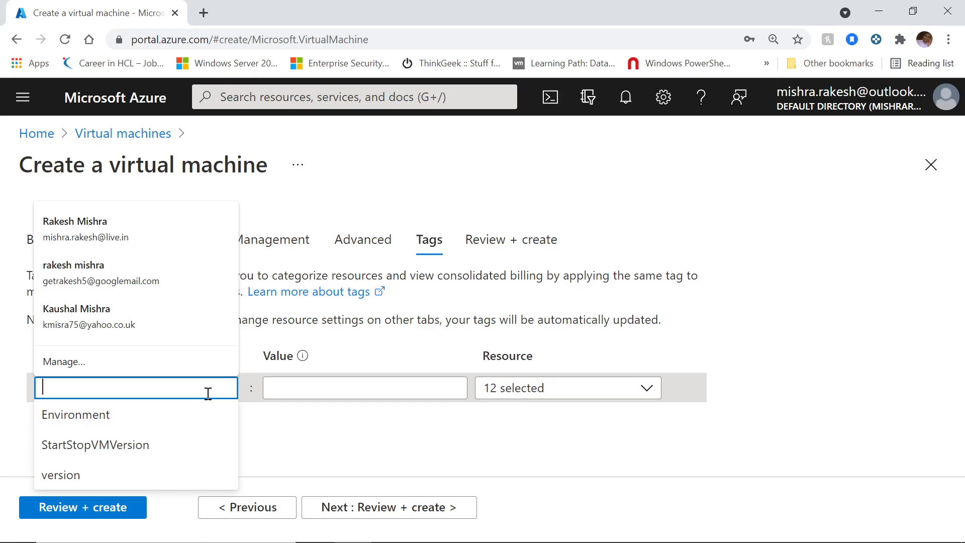
type("Te")
key("BackSpace")
key("BackSpace")
type("En")
key("Down")
key("Return")
key("Tab")
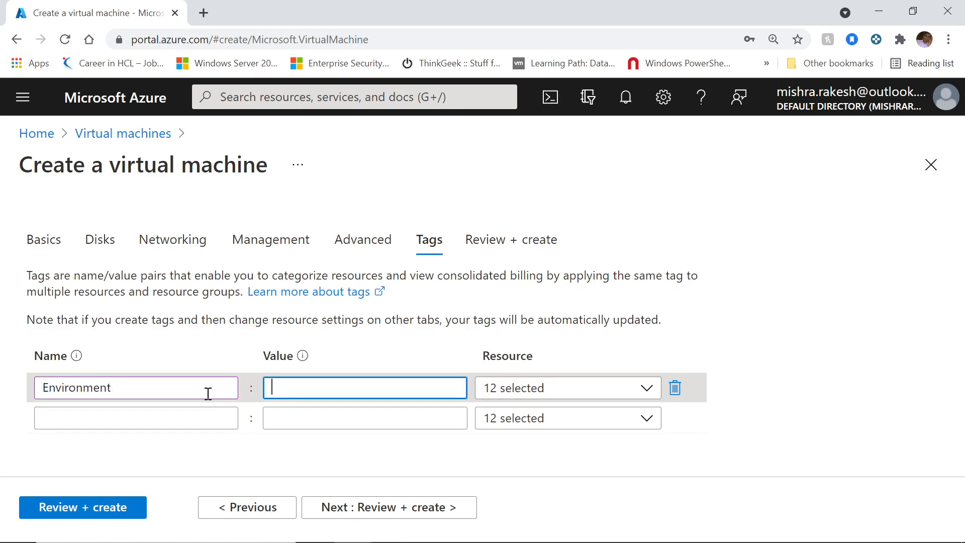
type("Test")
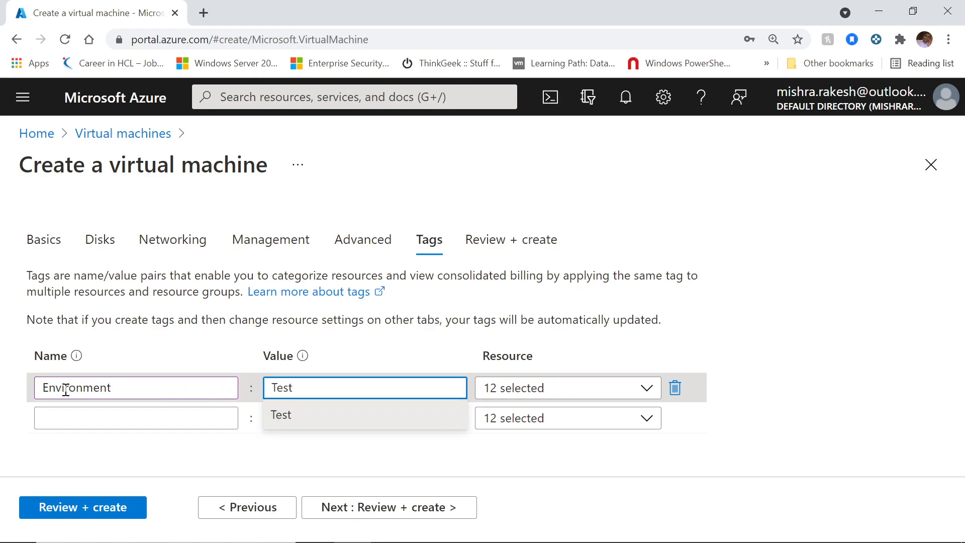
Step: Add a second tag Owner with the owner's name as its value
left_click(75, 428)
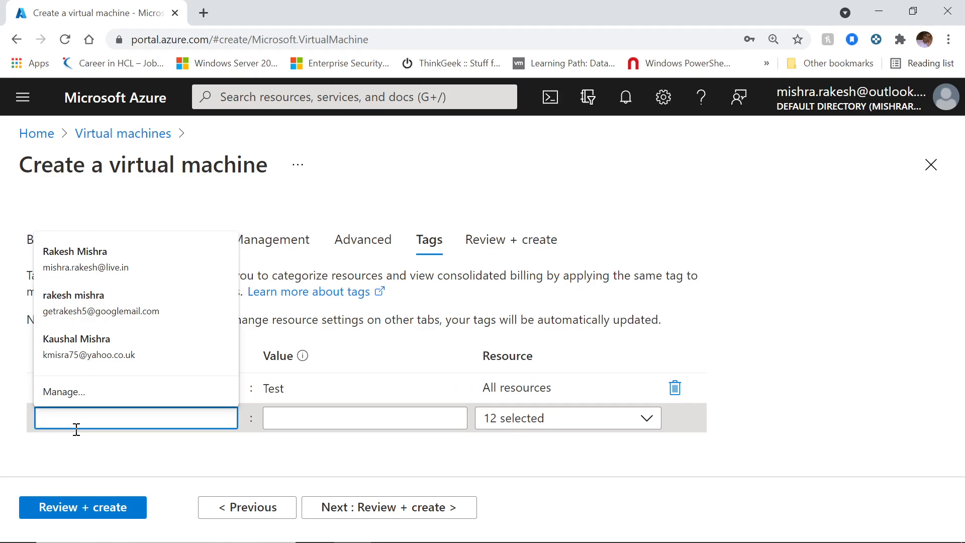
type("Owner")
key("Tab")
type("RAkes")
key("BackSpace")
key("BackSpace")
key("BackSpace")
key("BackSpace")
key("BackSpace")
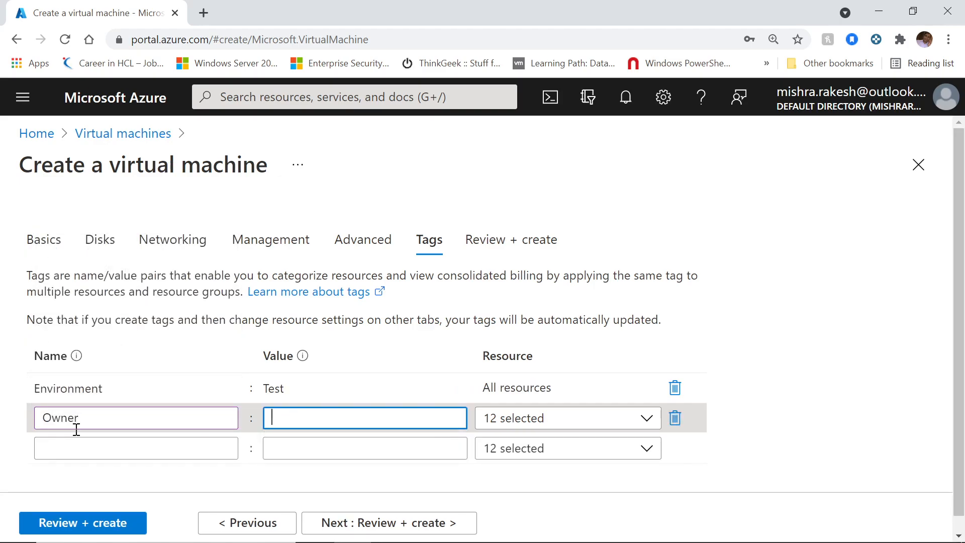
type("Rakesh")
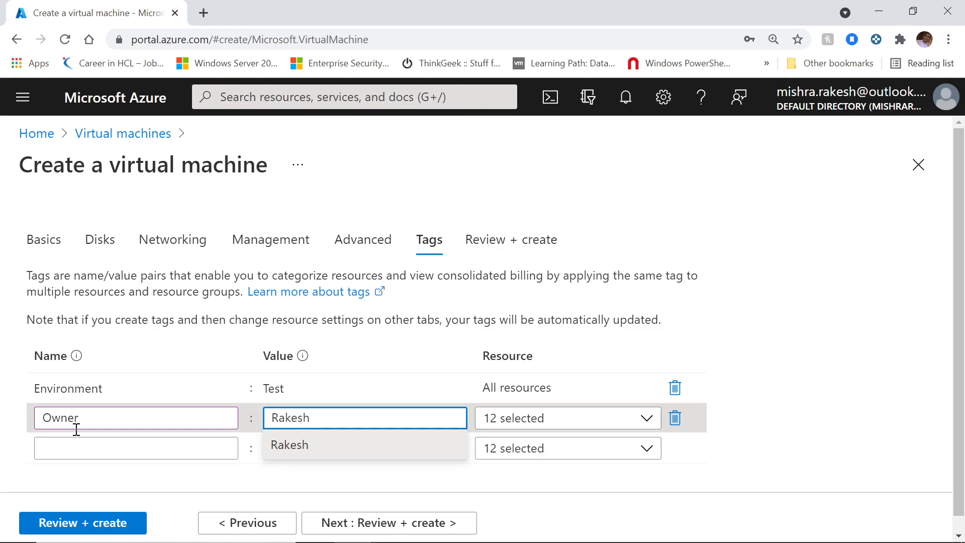
left_click(832, 331)
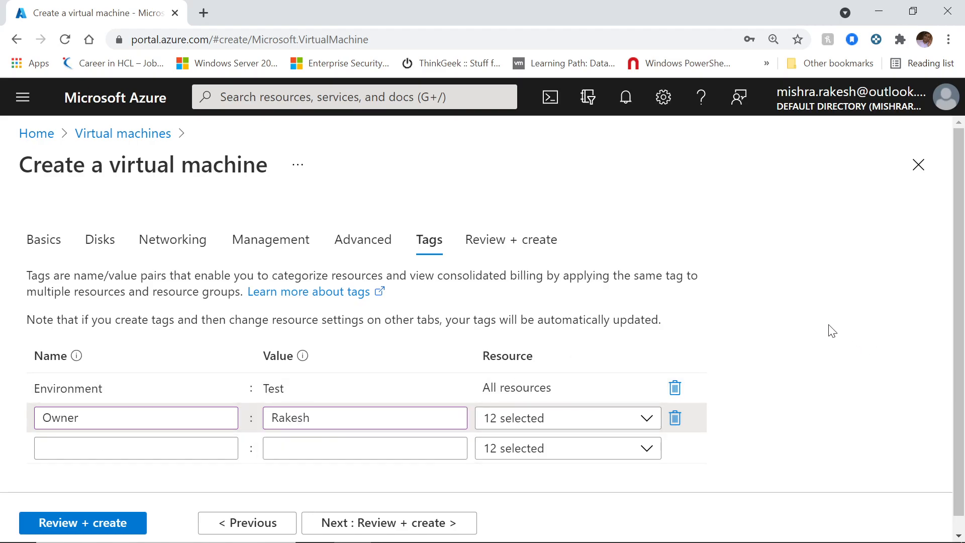
scroll(832, 331, "down", 1)
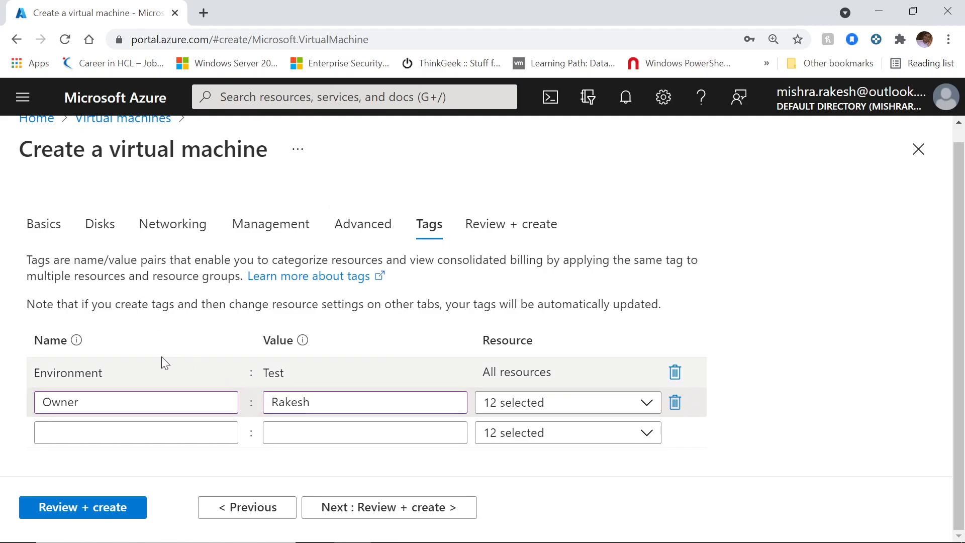
left_click(179, 367)
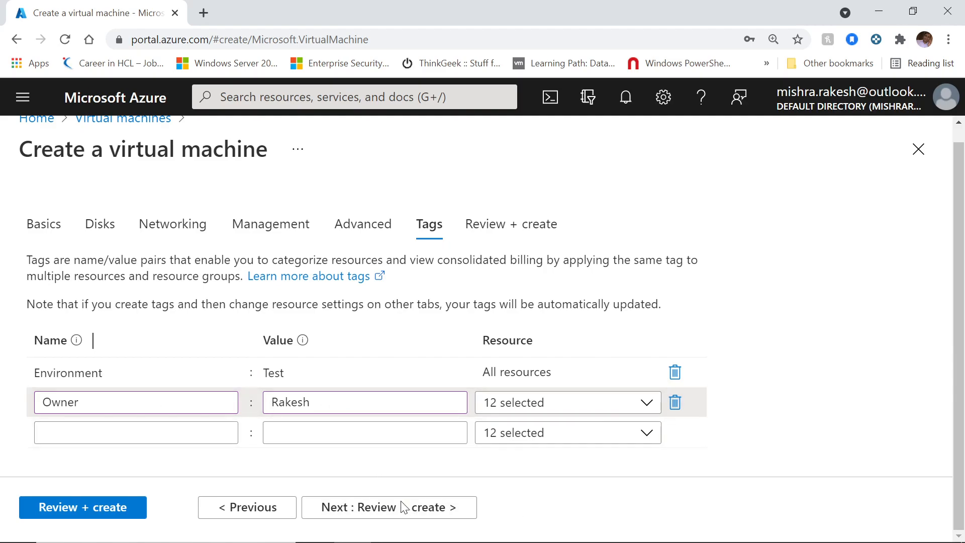
left_click(368, 510)
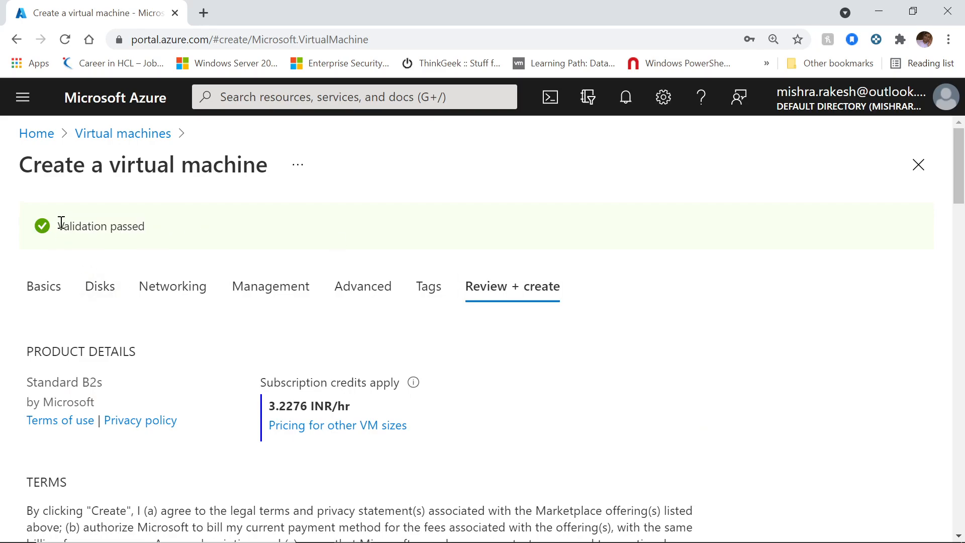
left_click_drag(61, 223, 136, 225)
left_click(795, 345)
scroll(795, 345, "down", 1)
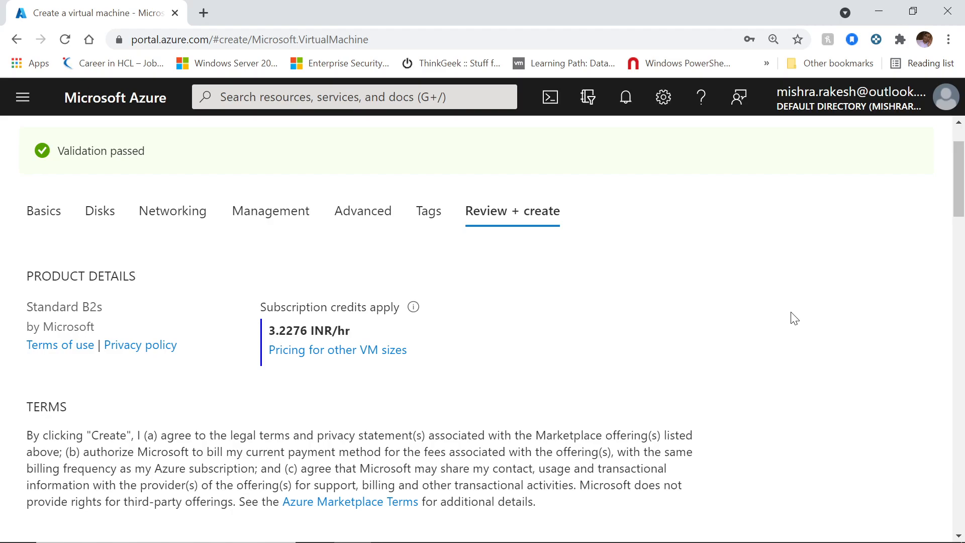
left_click_drag(267, 330, 332, 328)
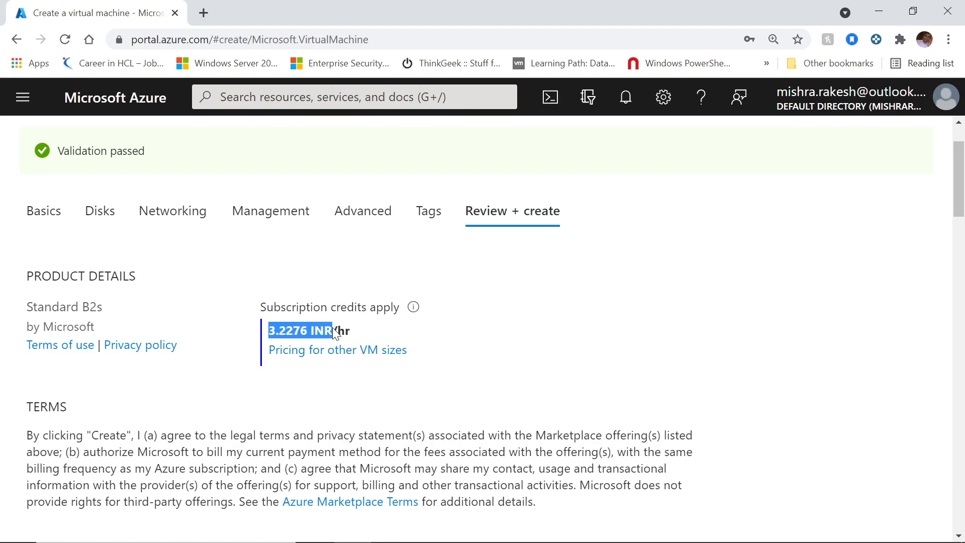
left_click(808, 371)
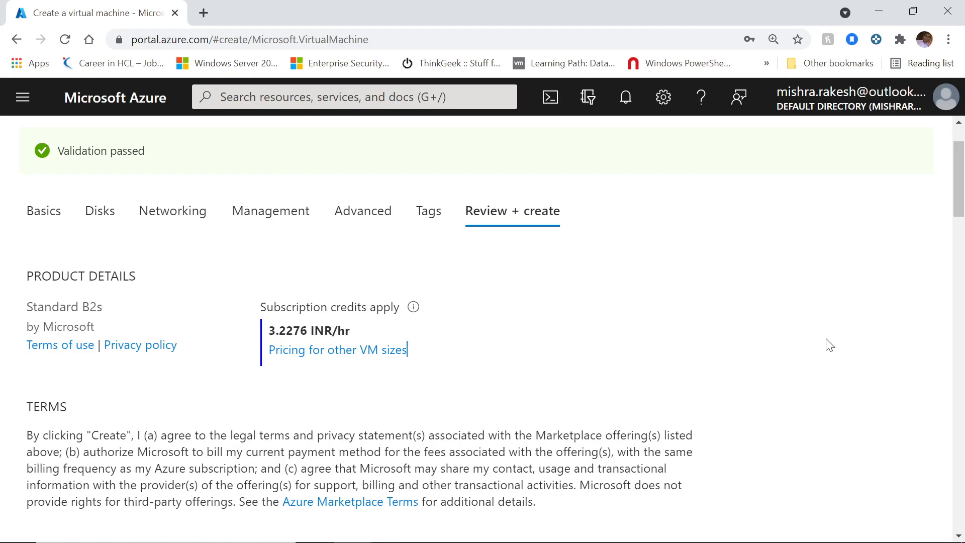
scroll(840, 324, "down", 4)
scroll(844, 324, "down", 3)
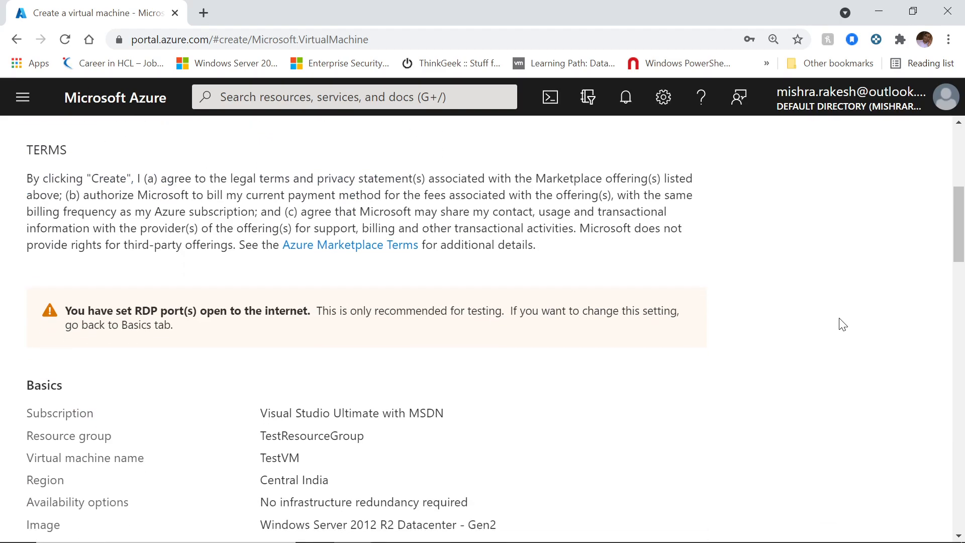
scroll(844, 325, "down", 2)
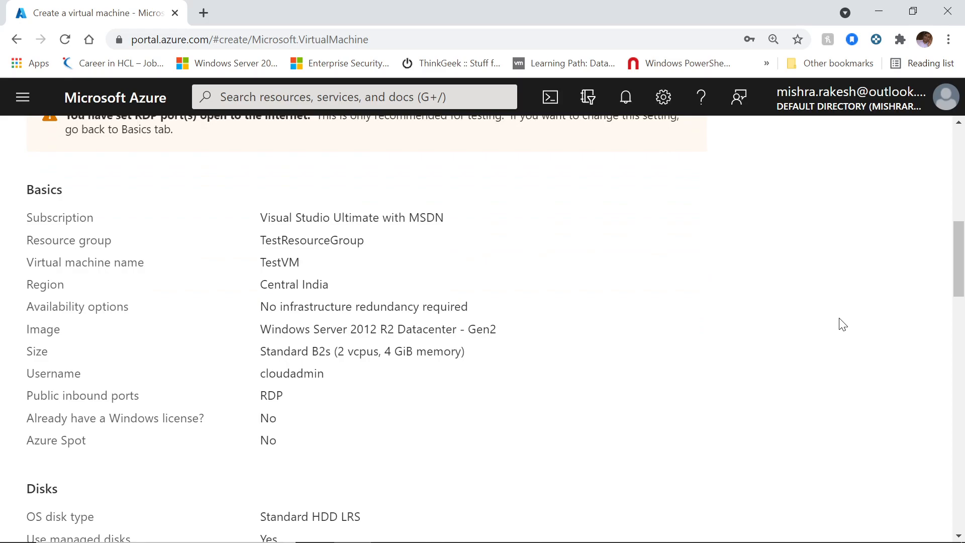
scroll(843, 324, "down", 3)
scroll(843, 324, "up", 2)
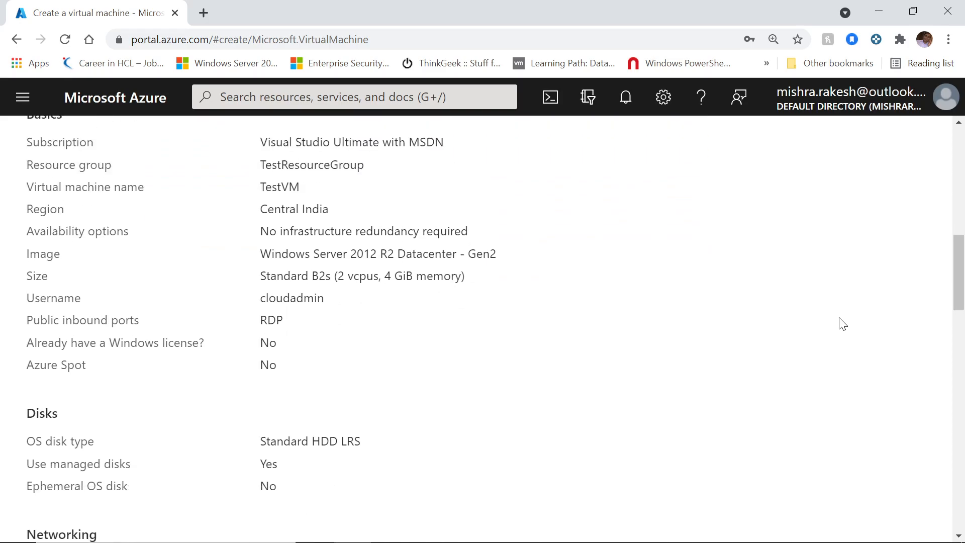
scroll(843, 324, "down", 2)
scroll(843, 324, "down", 3)
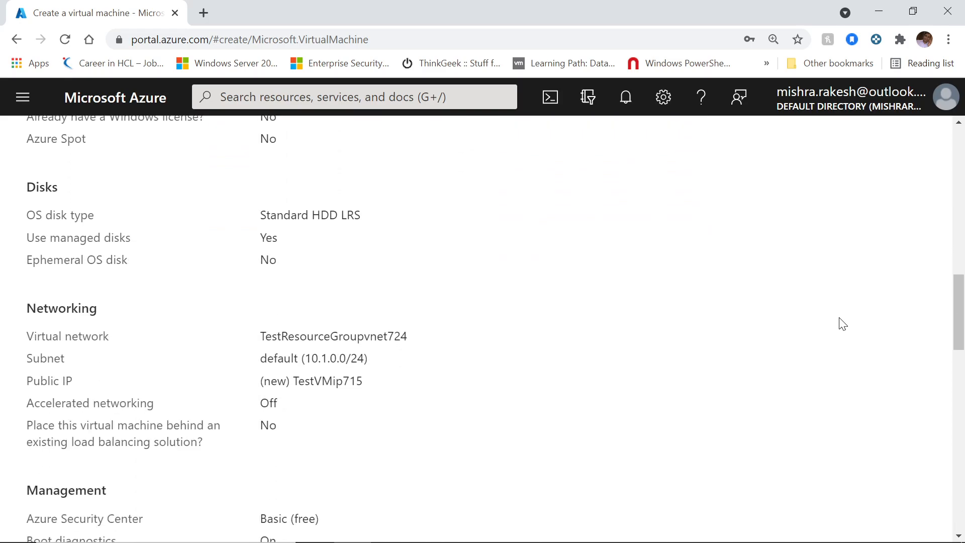
scroll(781, 308, "down", 10)
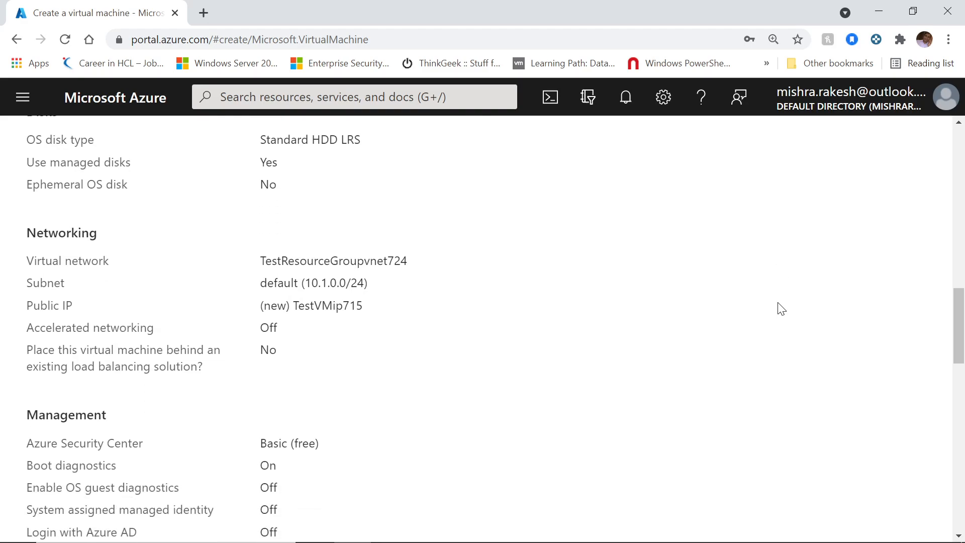
scroll(781, 308, "down", 10)
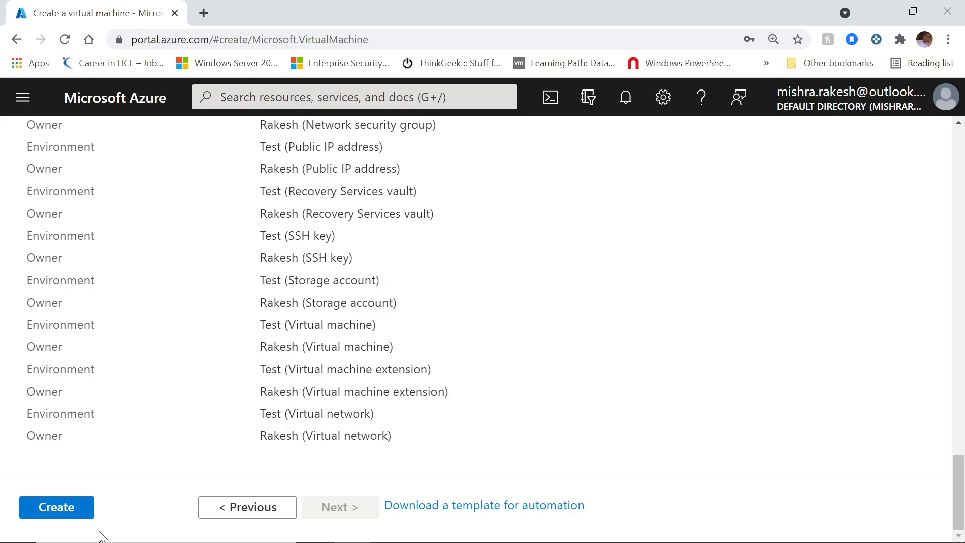
Step: Create the TestVM deployment and open its in-progress deployment page
left_click(49, 515)
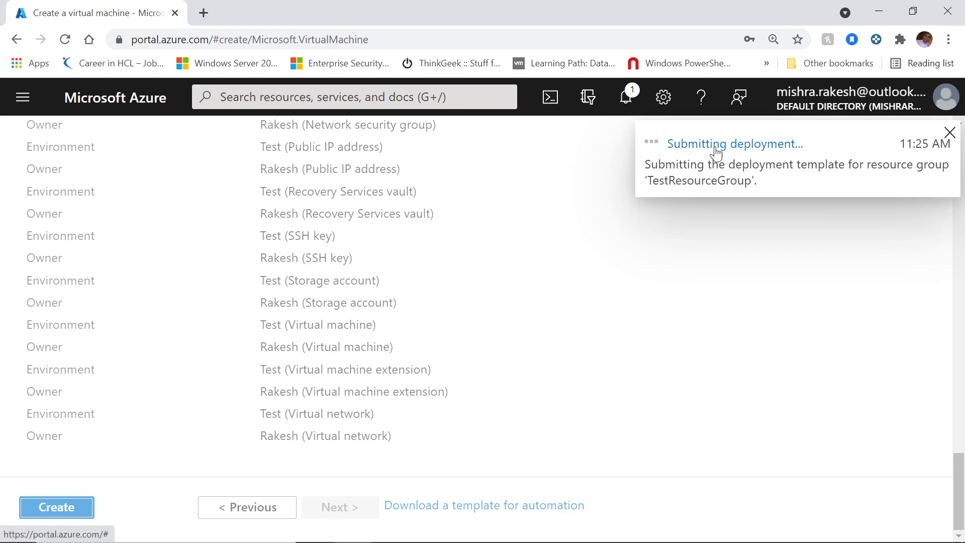
left_click(630, 111)
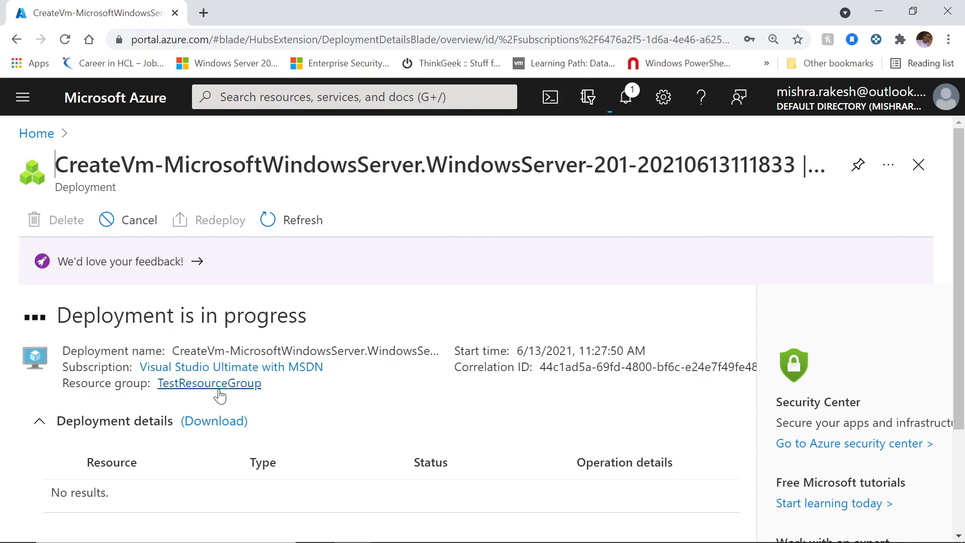
Step: Wait for 'Your deployment is complete', then open the Notifications panel
left_click_drag(55, 315, 360, 328)
left_click(360, 327)
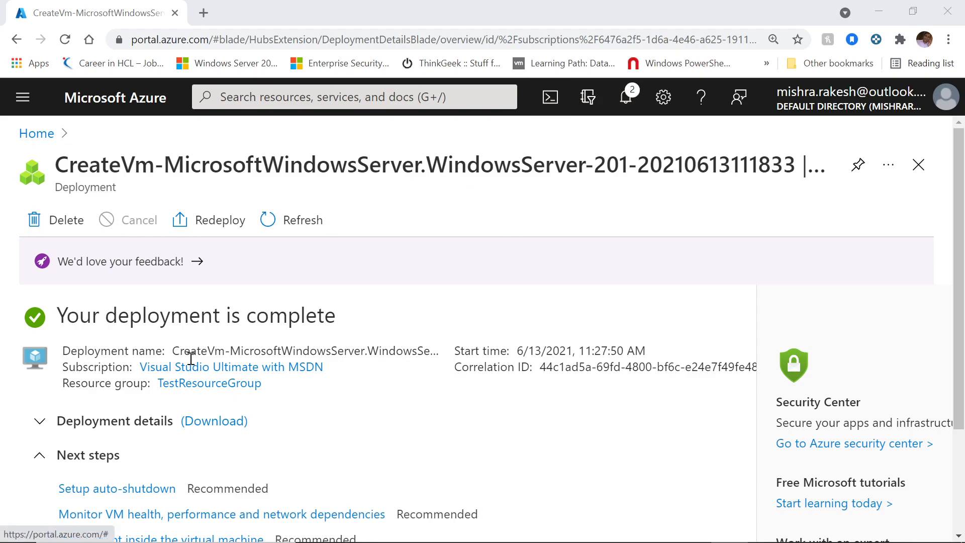
left_click_drag(60, 315, 338, 318)
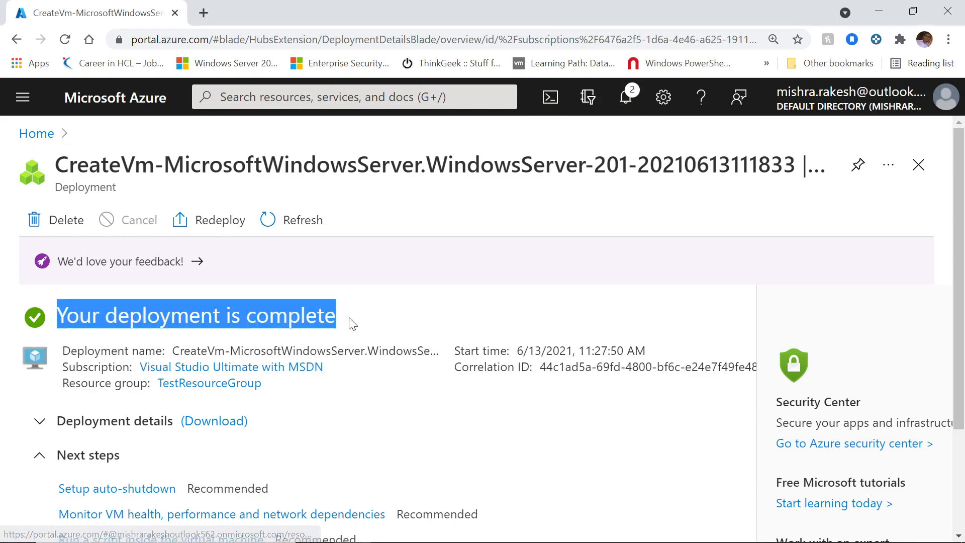
left_click(409, 321)
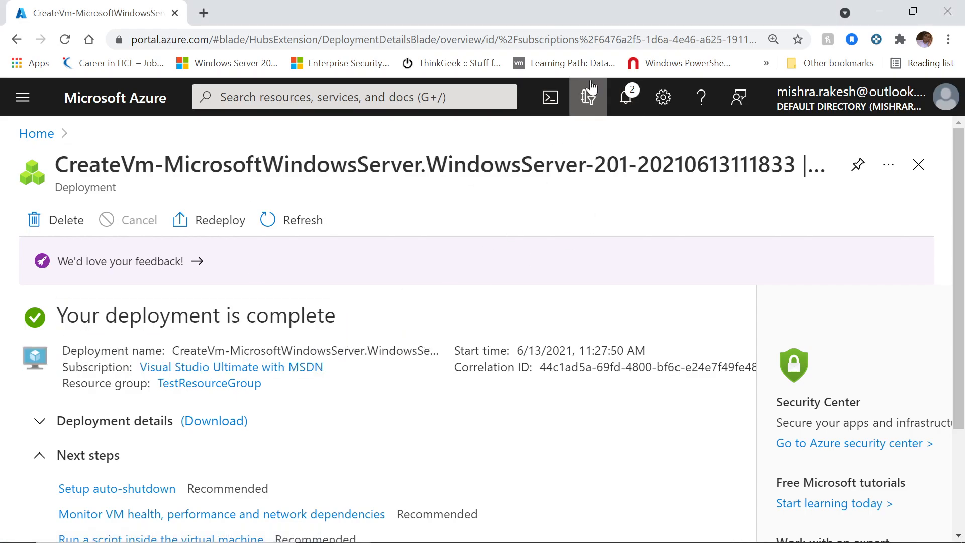
left_click(627, 98)
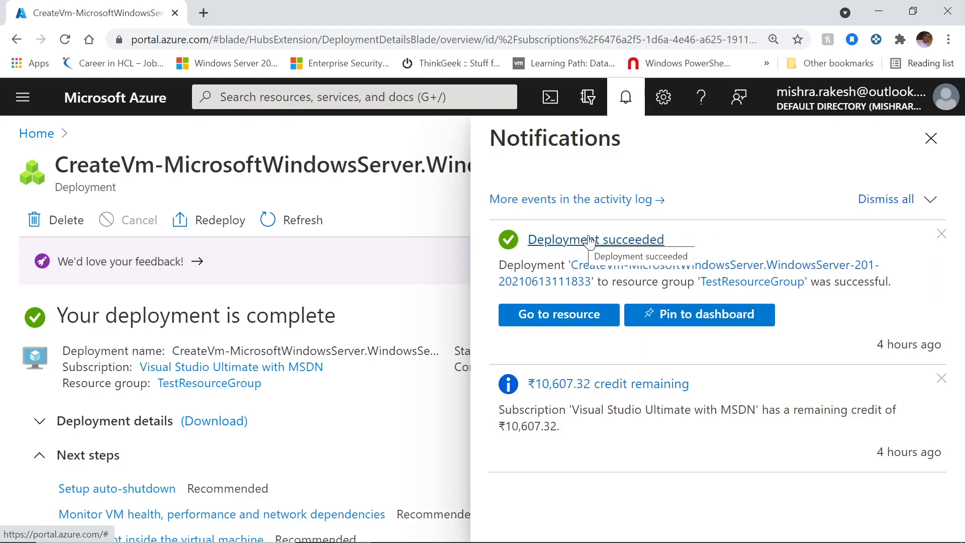
Step: Go to the newly created TestVM resource from the notification
left_click(553, 319)
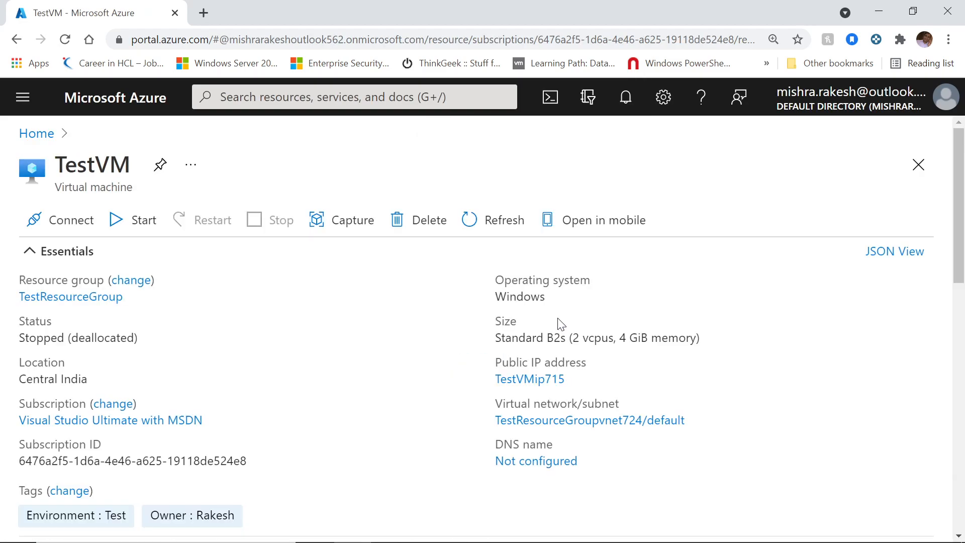
scroll(349, 276, "down", 3)
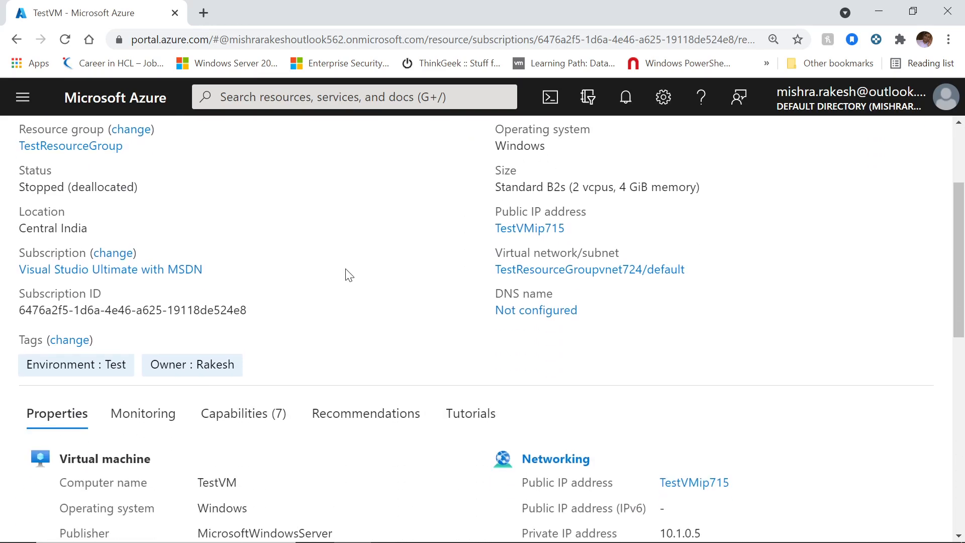
scroll(349, 276, "up", 3)
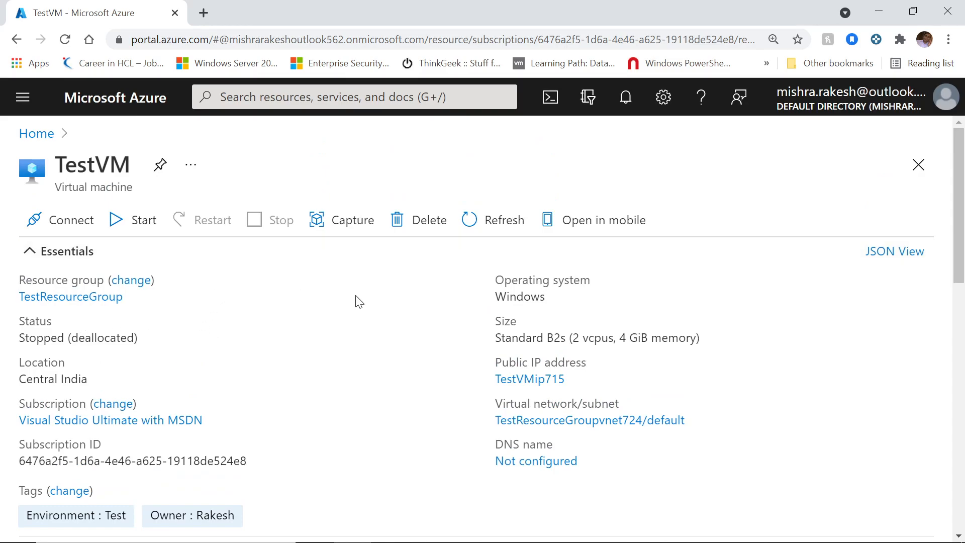
Step: Start TestVM and wait until its status shows Running
left_click(137, 220)
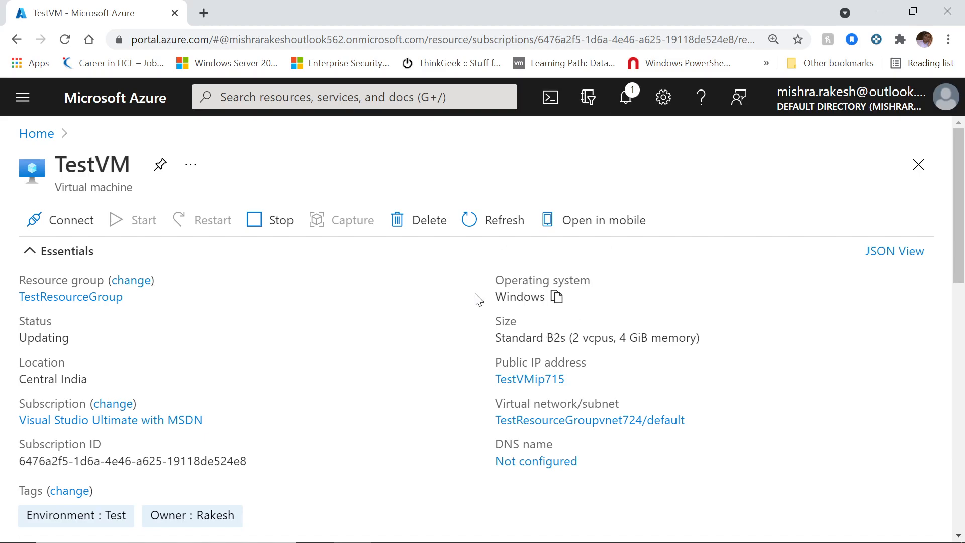
scroll(401, 329, "down", 1)
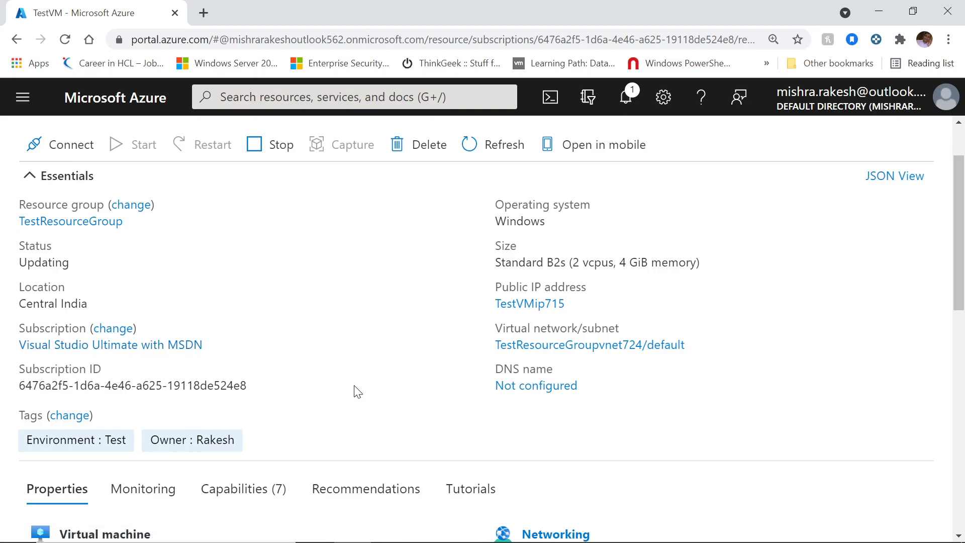
scroll(358, 391, "down", 4)
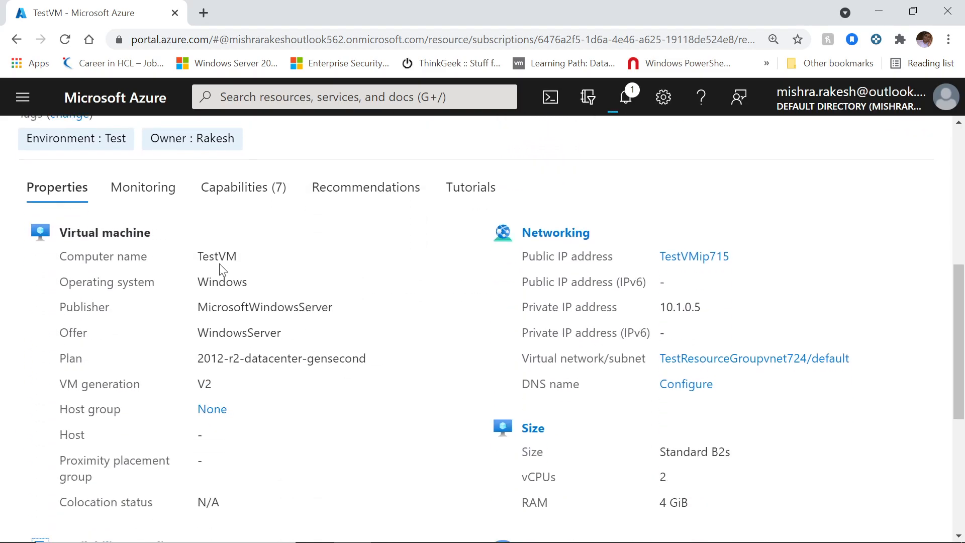
scroll(299, 324, "up", 5)
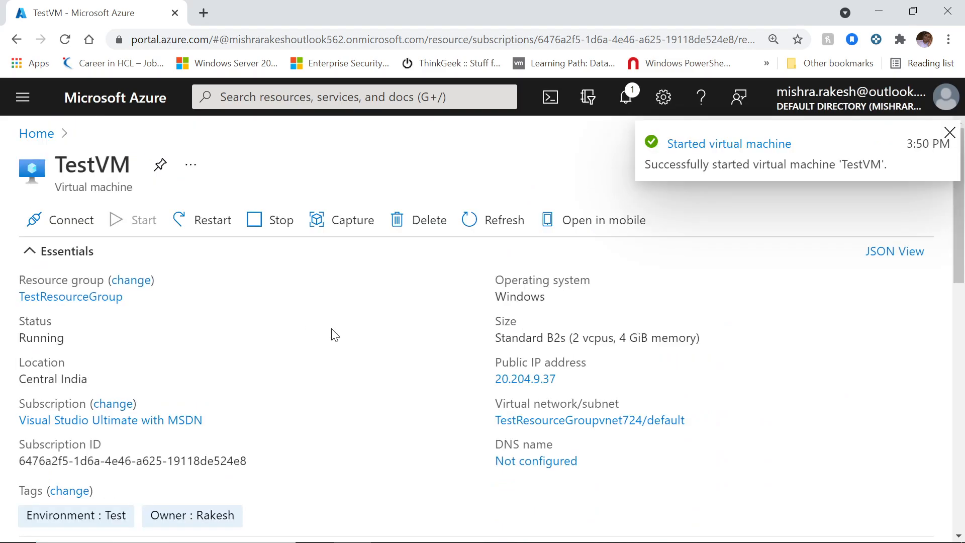
scroll(341, 332, "down", 9)
scroll(341, 331, "up", 3)
scroll(339, 330, "down", 2)
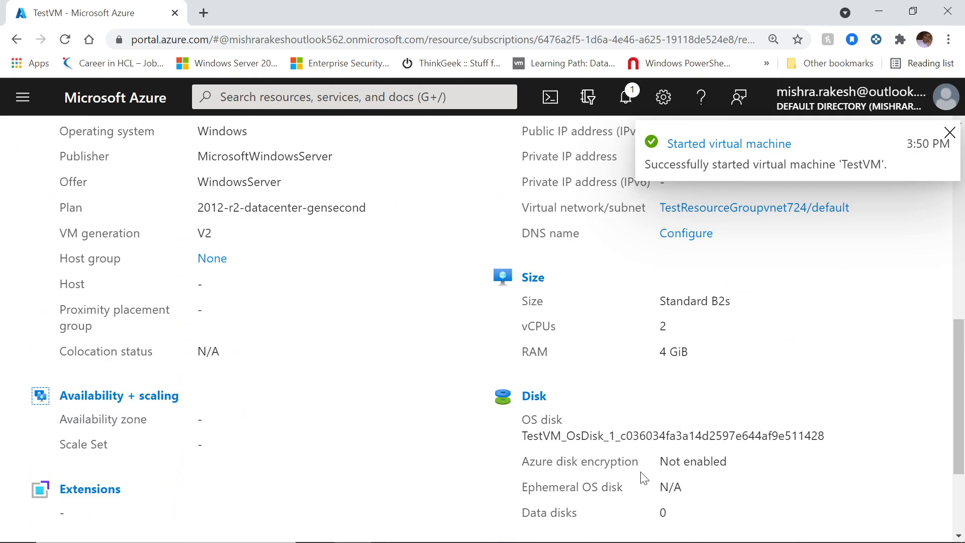
scroll(572, 421, "down", 3)
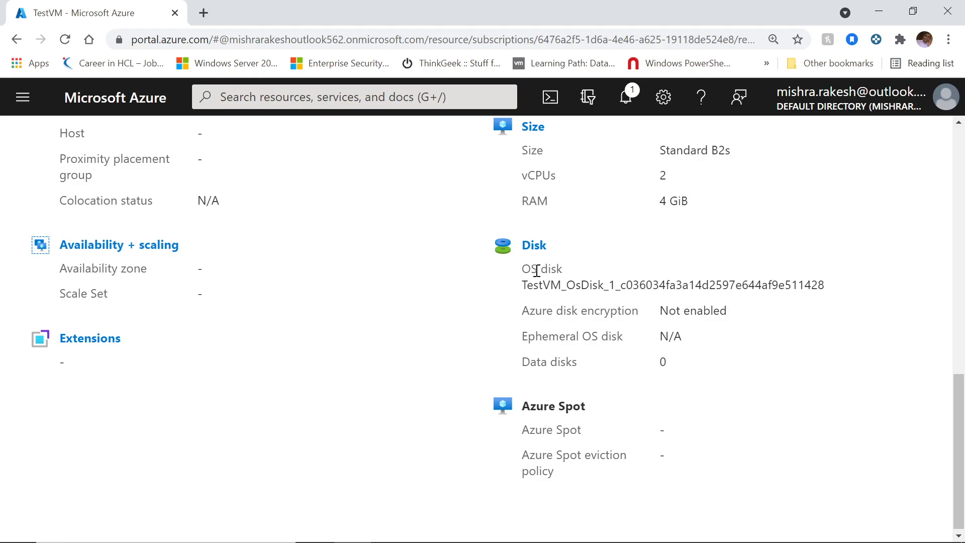
scroll(391, 326, "down", 1)
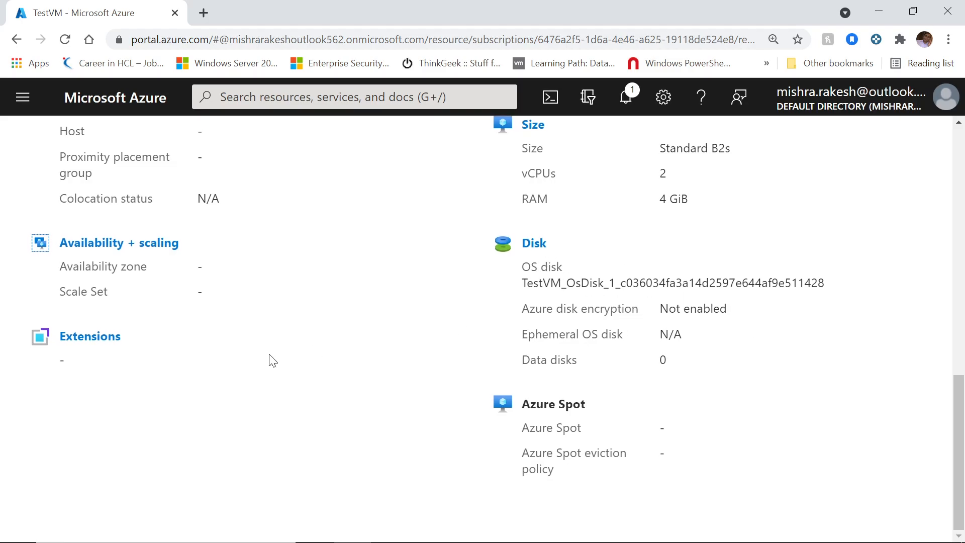
scroll(272, 361, "up", 4)
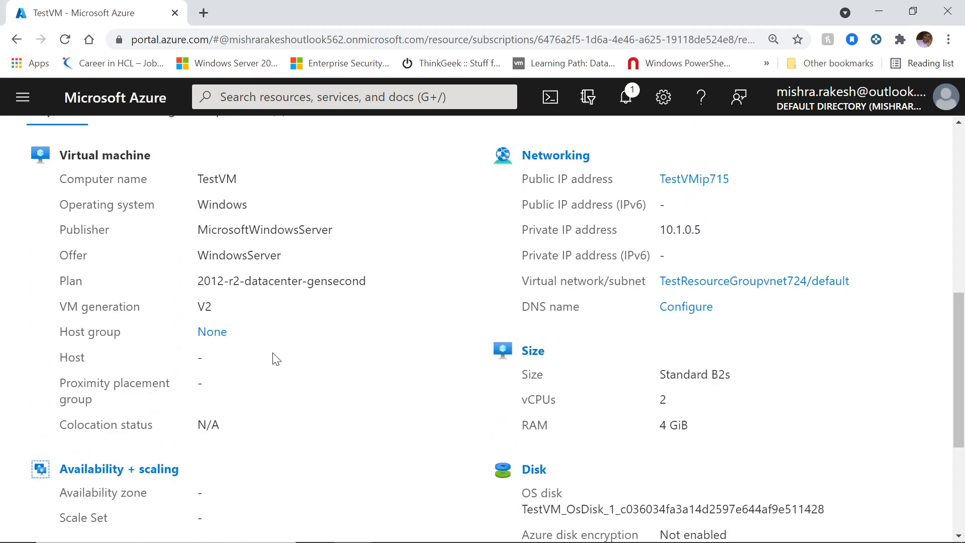
scroll(276, 360, "up", 1)
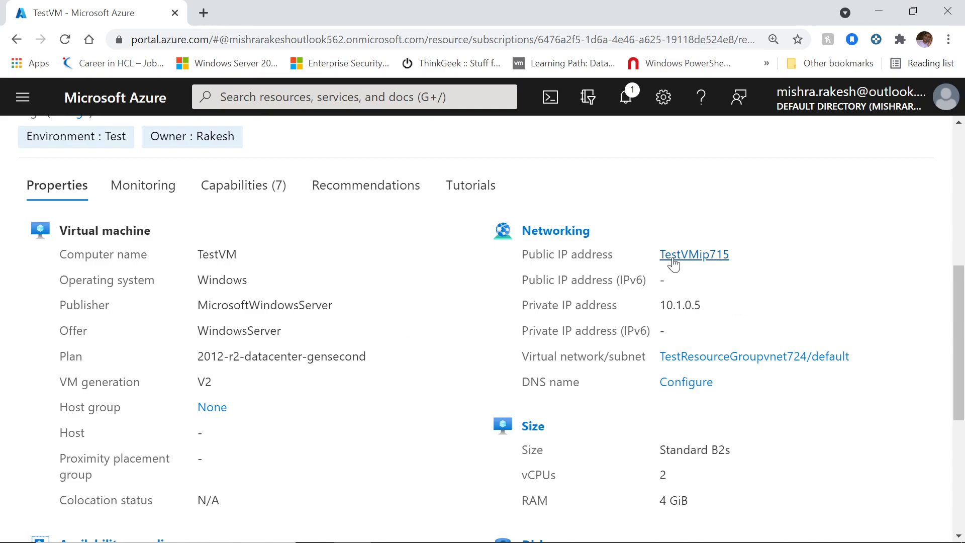
scroll(372, 346, "up", 3)
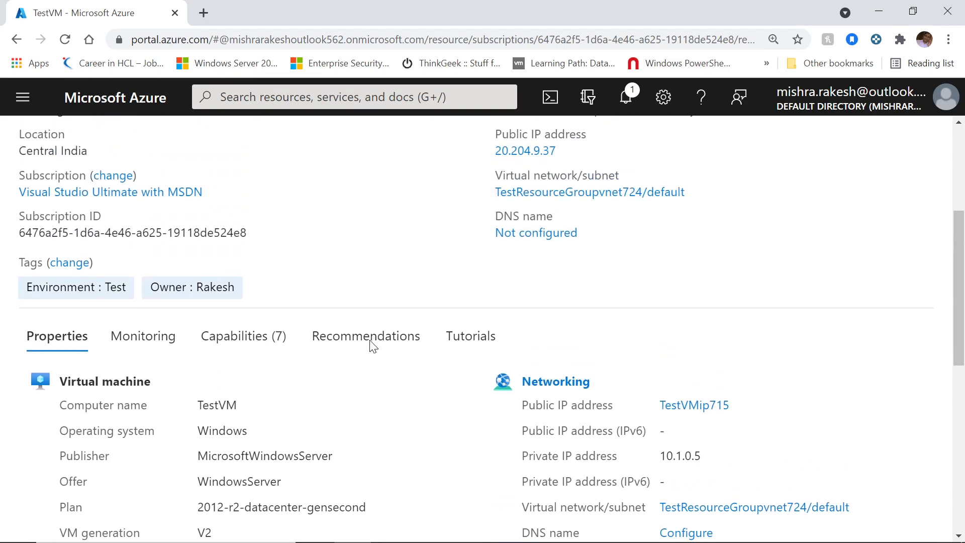
scroll(371, 345, "up", 1)
scroll(371, 345, "down", 4)
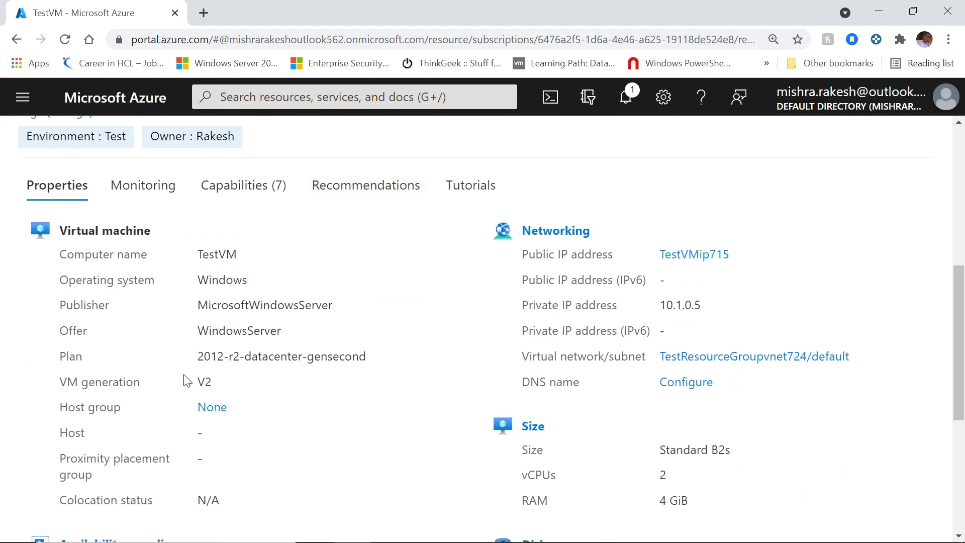
scroll(405, 407, "up", 4)
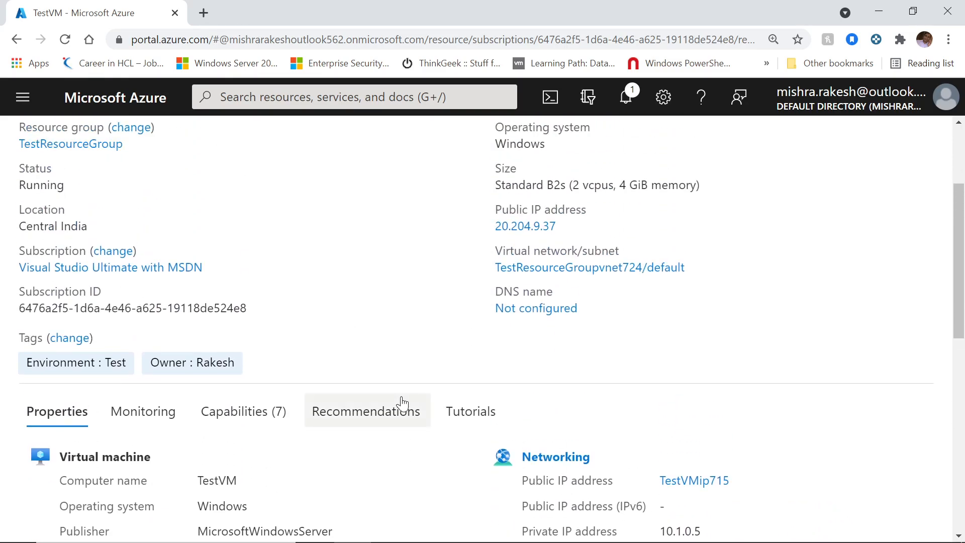
Step: Show TestVM's Monitoring tab and review its key metric charts
left_click(147, 408)
scroll(312, 360, "down", 3)
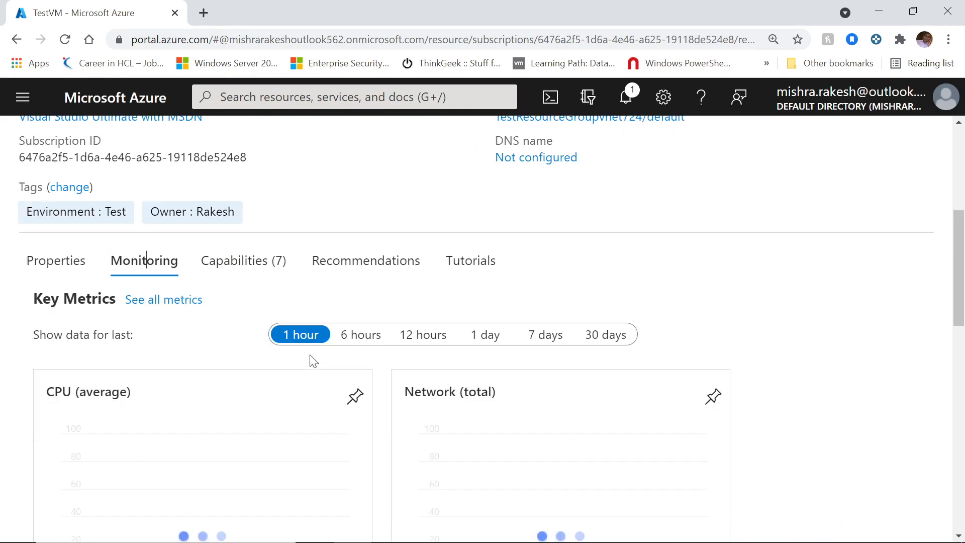
scroll(765, 355, "down", 3)
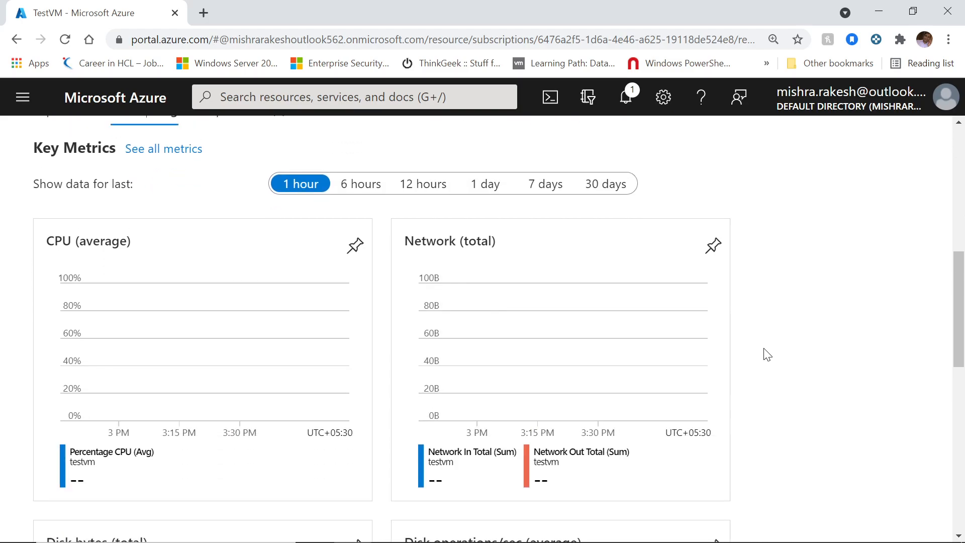
scroll(783, 329, "down", 4)
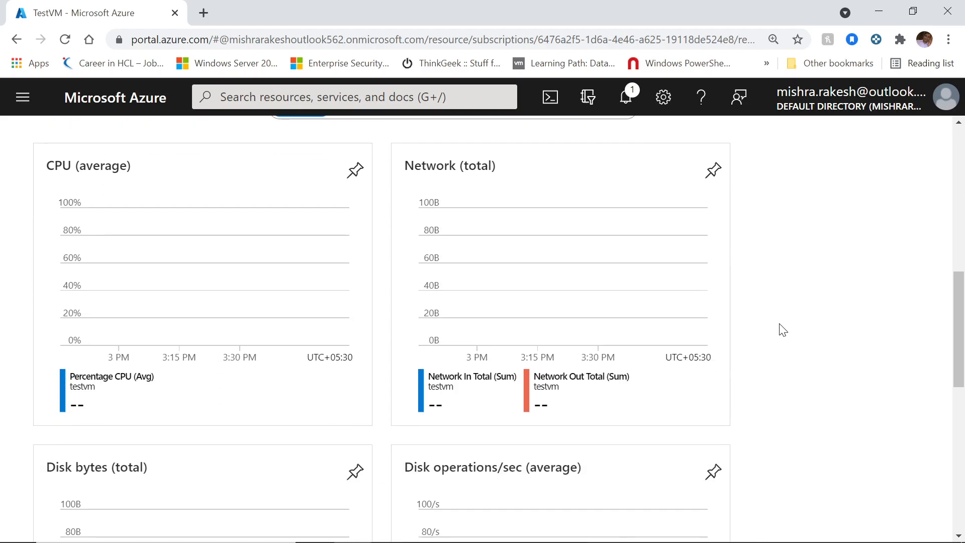
scroll(783, 330, "down", 4)
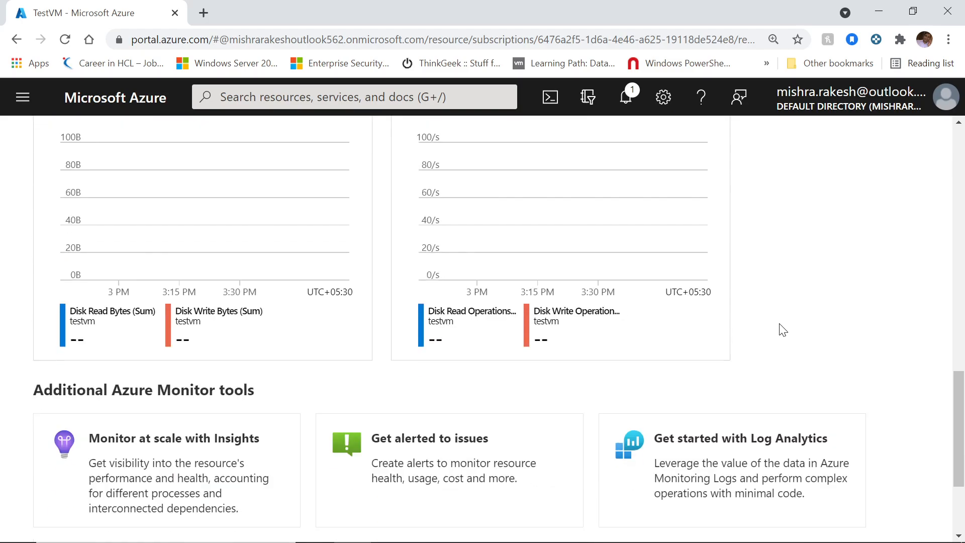
scroll(787, 366, "up", 4)
scroll(787, 366, "up", 4)
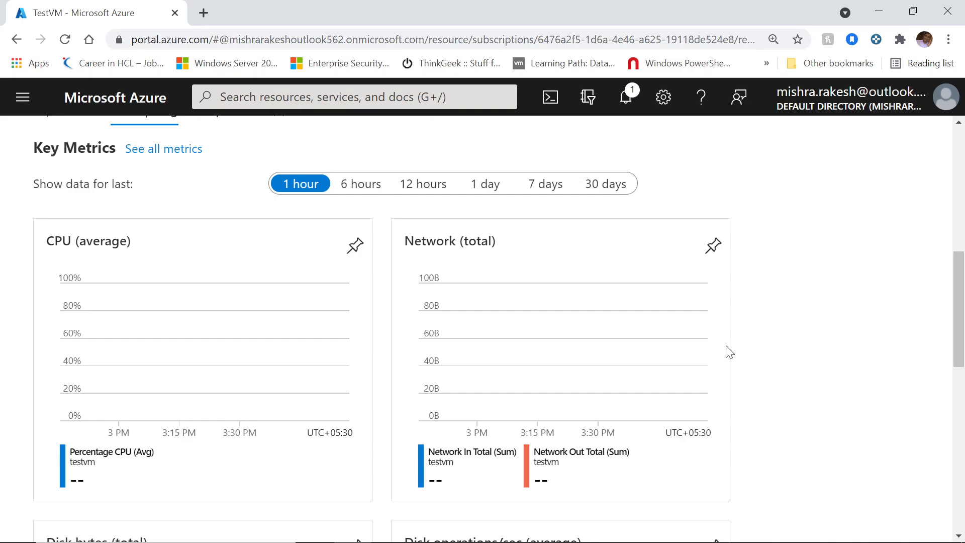
scroll(798, 366, "up", 8)
scroll(799, 368, "down", 2)
scroll(799, 369, "down", 3)
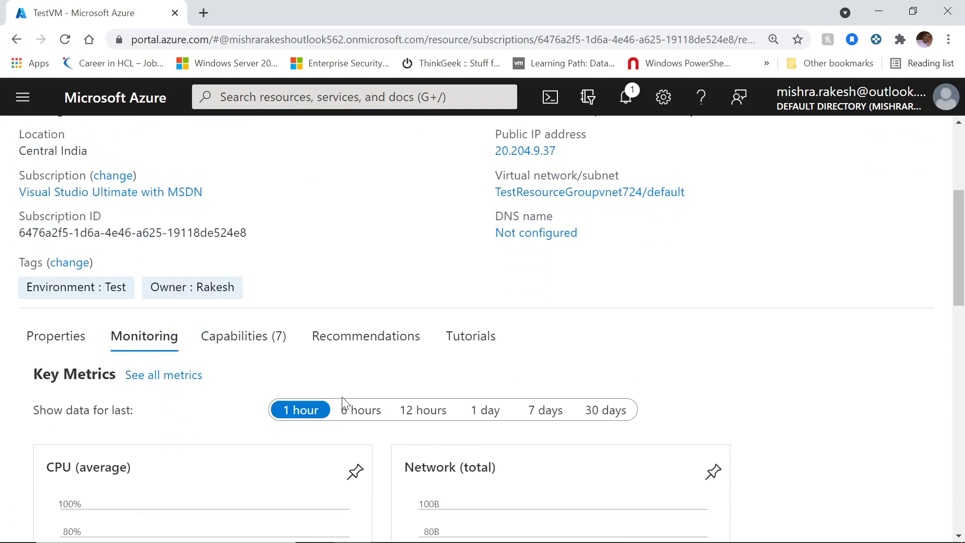
Step: Show the Capabilities (7) tab listing Azure Policy, Backup, Auto-shutdown and others
left_click(247, 335)
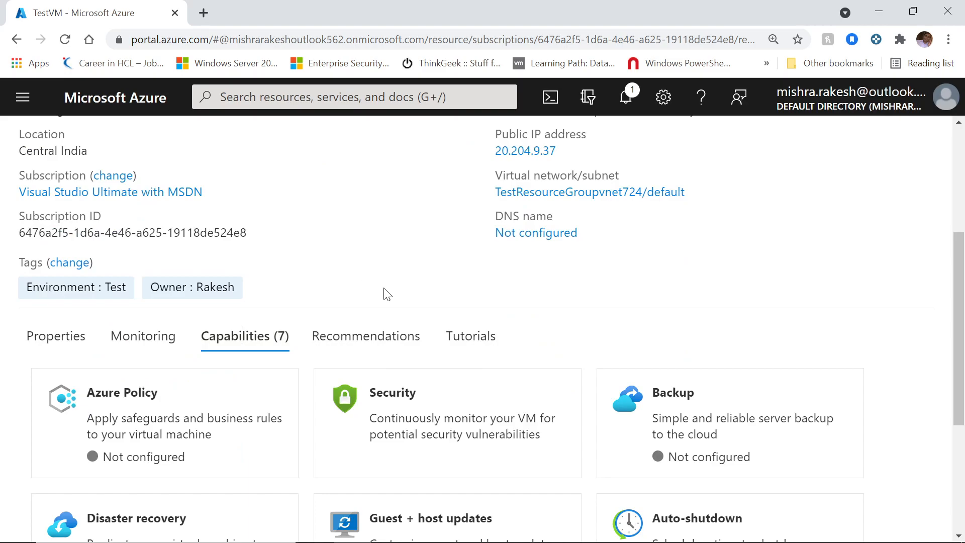
scroll(388, 300, "down", 3)
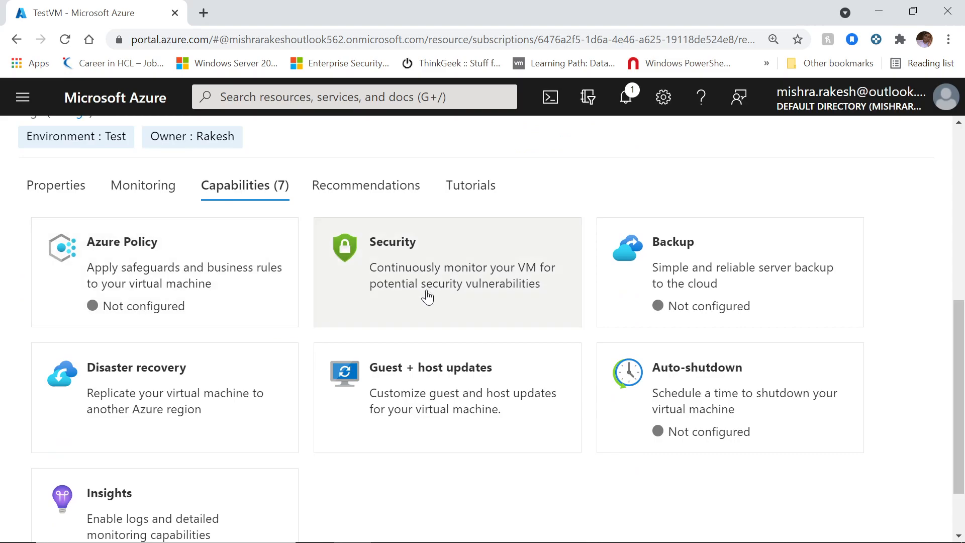
scroll(308, 368, "down", 2)
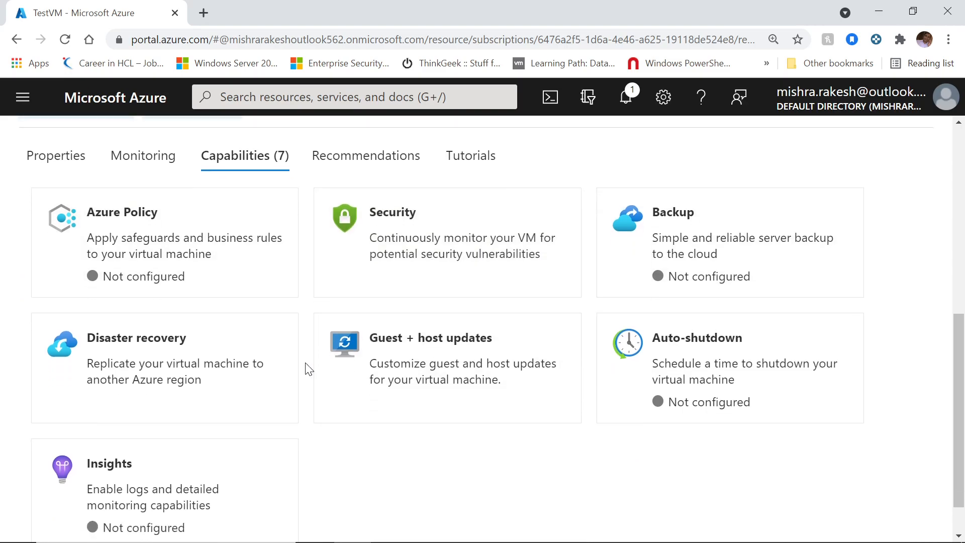
scroll(308, 368, "up", 3)
scroll(308, 369, "down", 3)
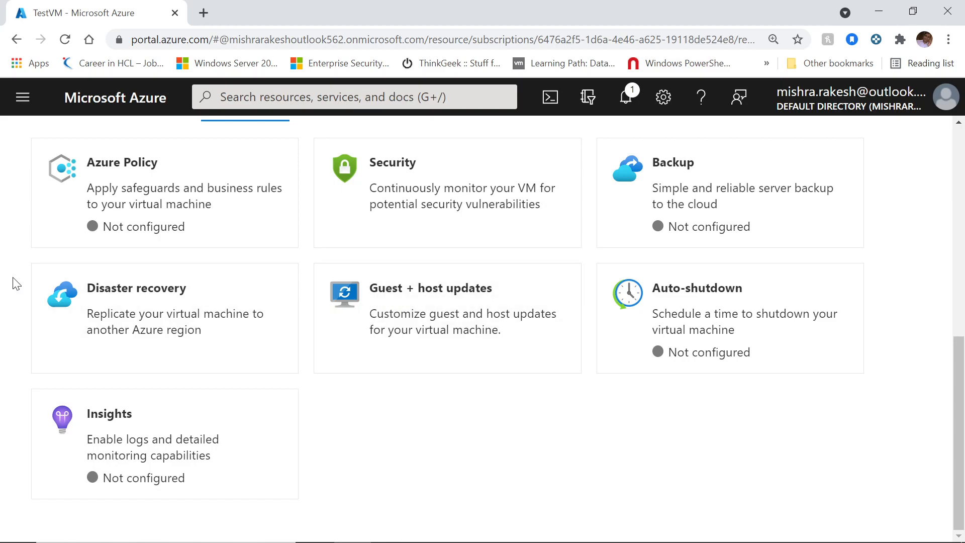
scroll(306, 357, "up", 4)
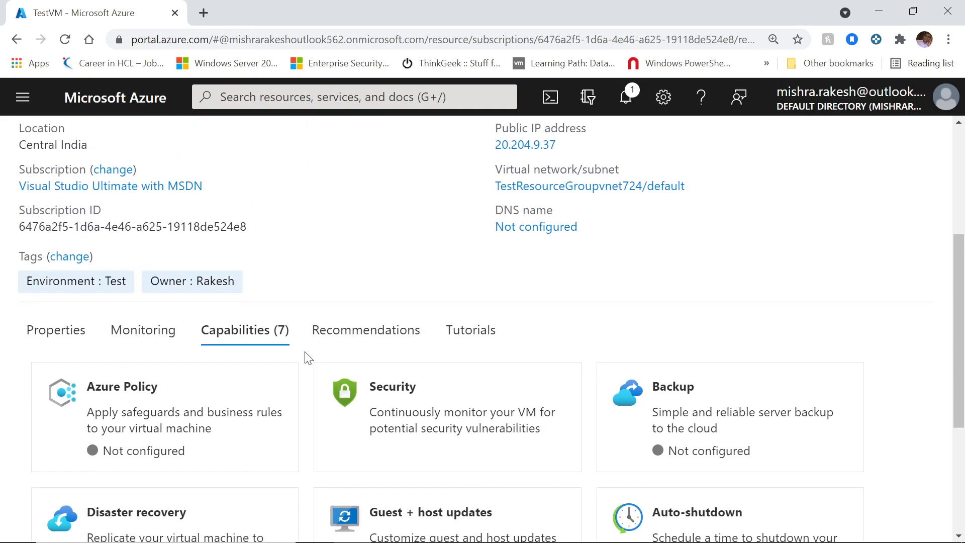
Step: Open TestVM's Recommendations tab and read its best-practices message
left_click(376, 338)
scroll(308, 339, "down", 1)
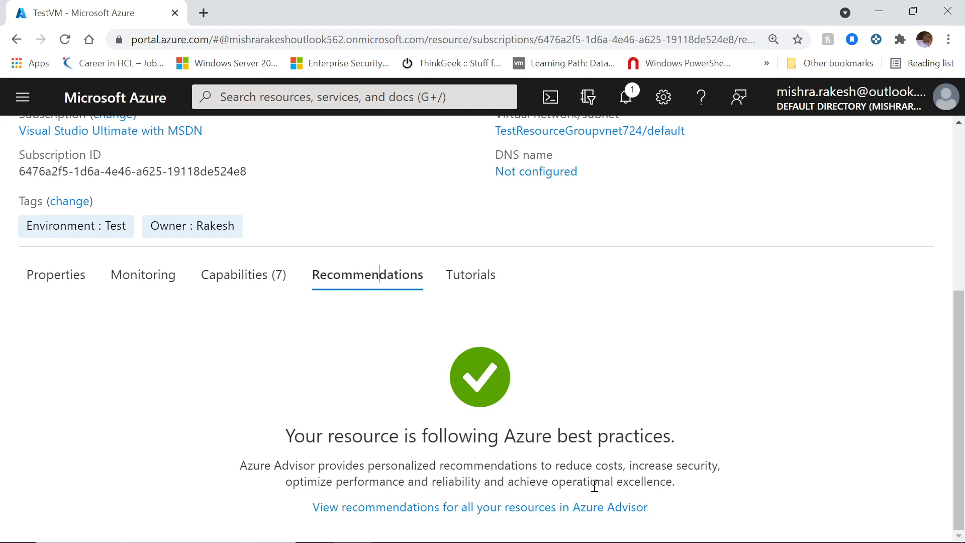
scroll(586, 474, "up", 1)
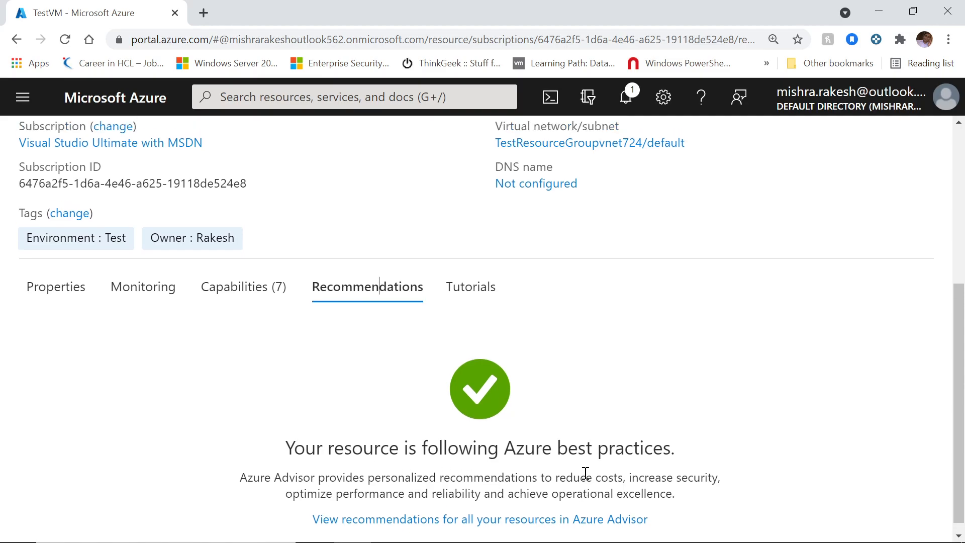
scroll(585, 473, "down", 1)
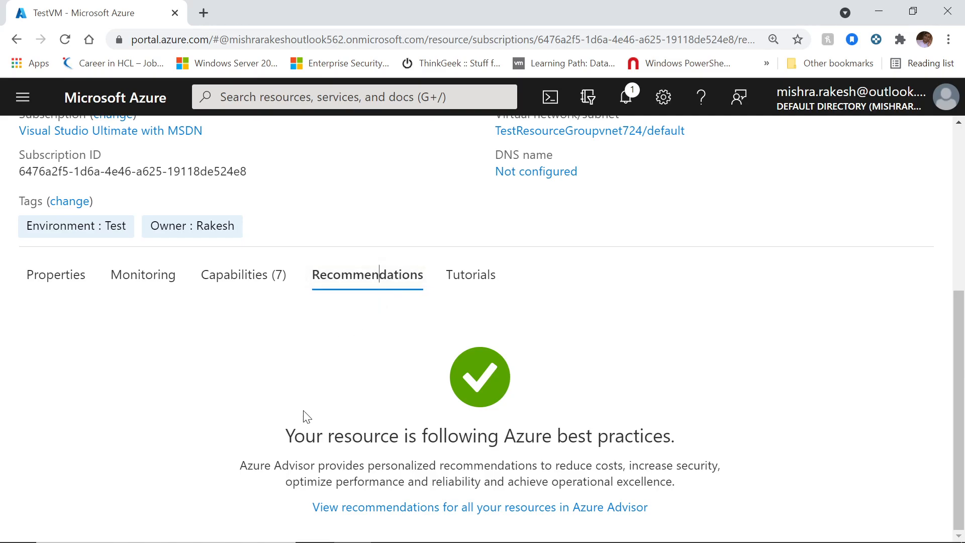
left_click_drag(286, 443, 696, 437)
left_click(636, 376)
Step: Show the Tutorials tab with free Microsoft training modules for TestVM
left_click(477, 280)
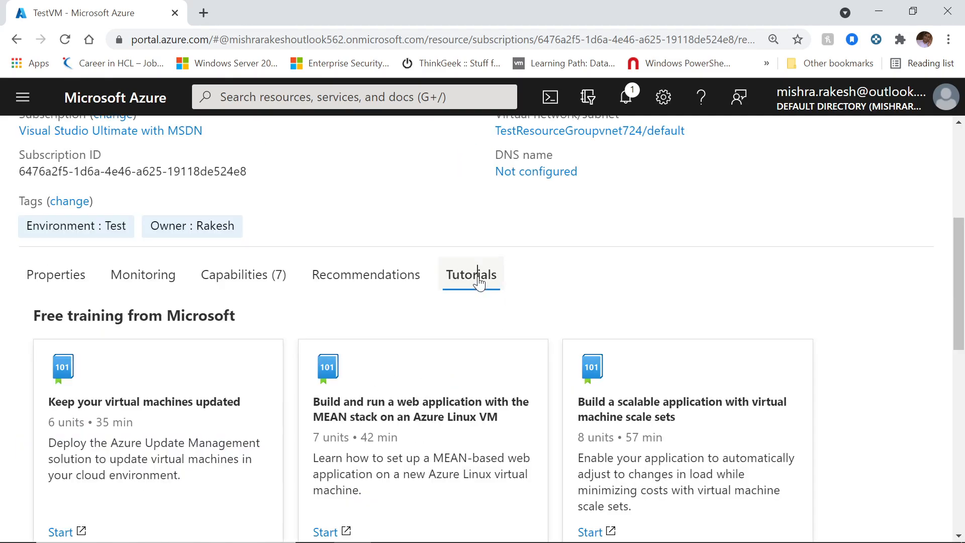
scroll(458, 337, "down", 7)
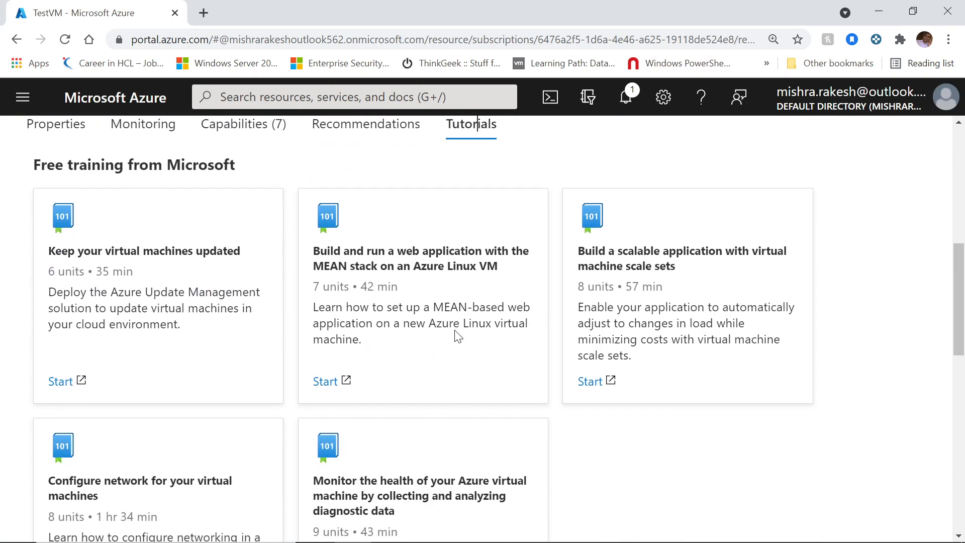
scroll(458, 329, "up", 4)
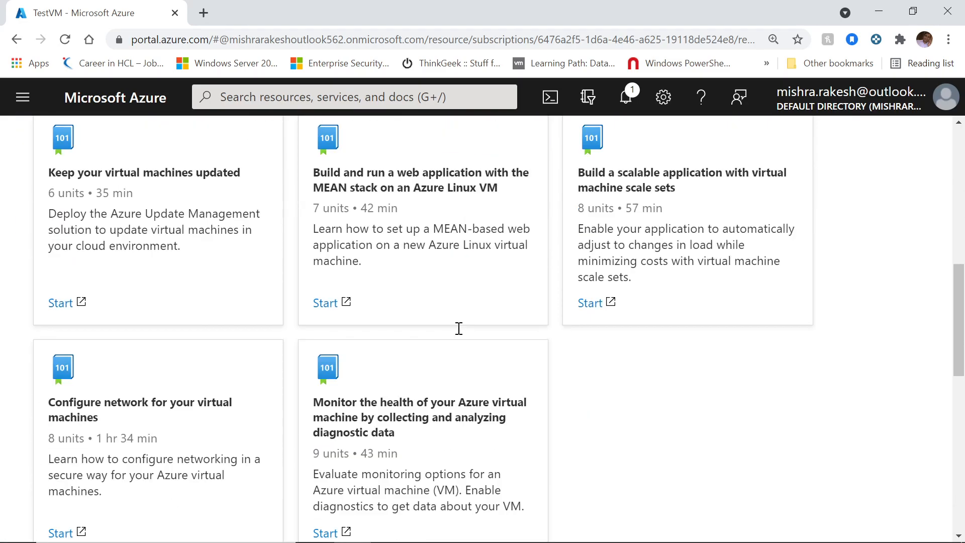
scroll(458, 327, "down", 13)
scroll(456, 373, "up", 20)
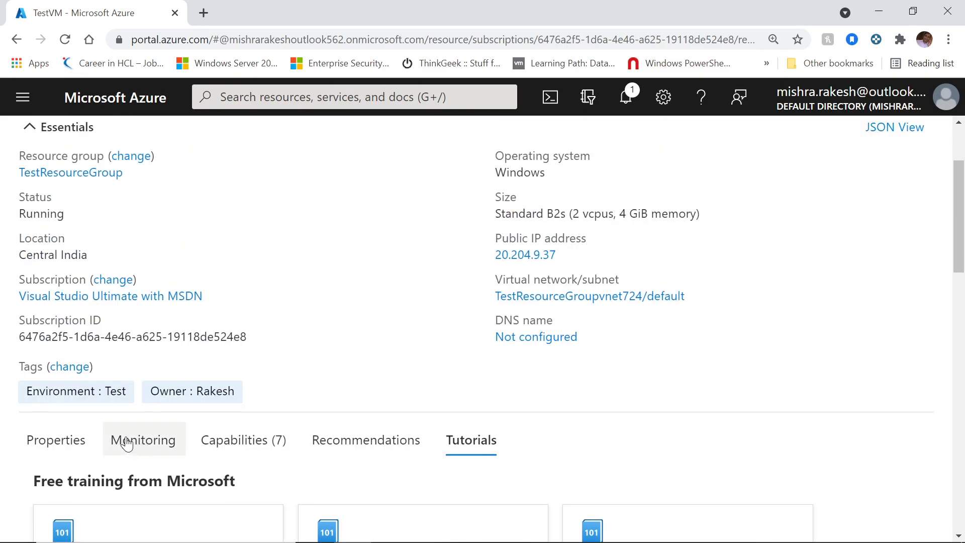
Step: Return to the Properties tab and check notifications confirming TestVM started
left_click(48, 440)
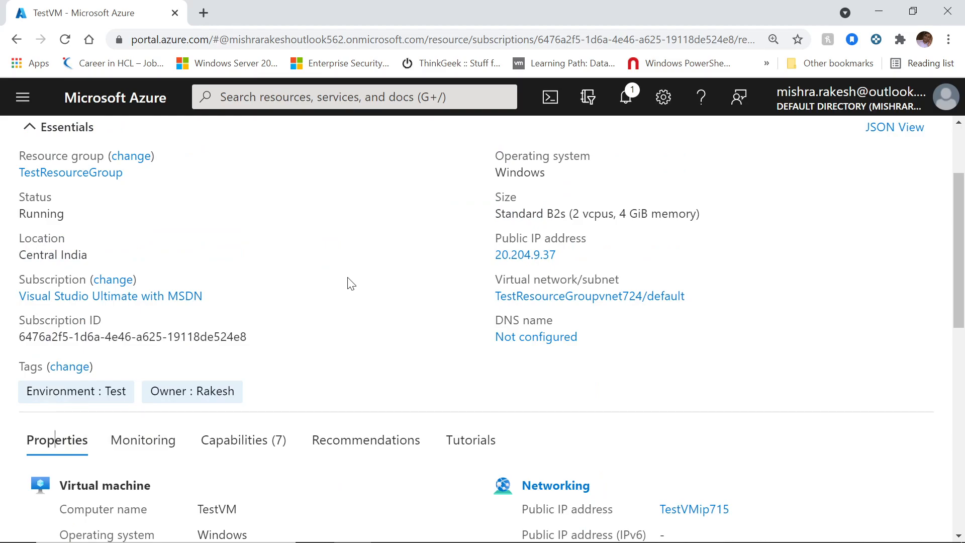
scroll(370, 319, "up", 3)
left_click(627, 98)
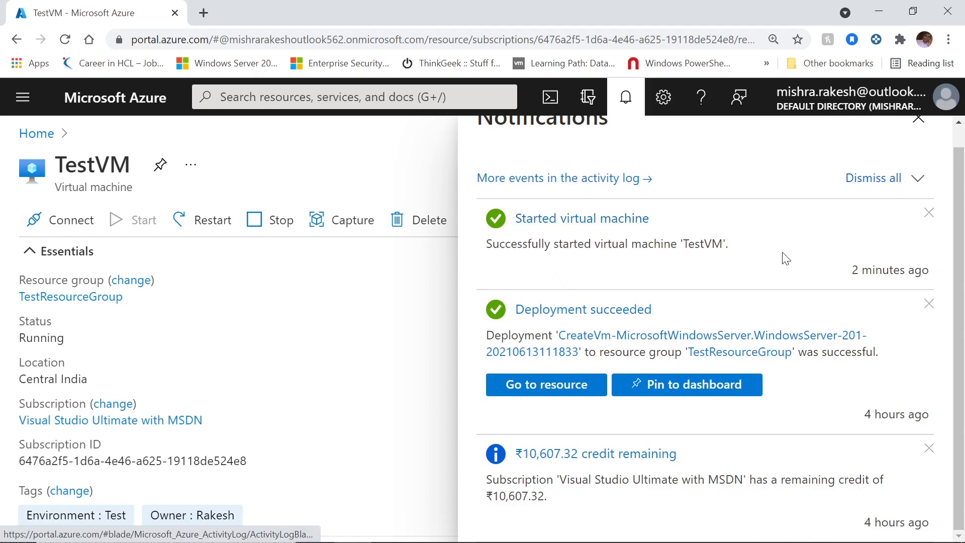
left_click(915, 130)
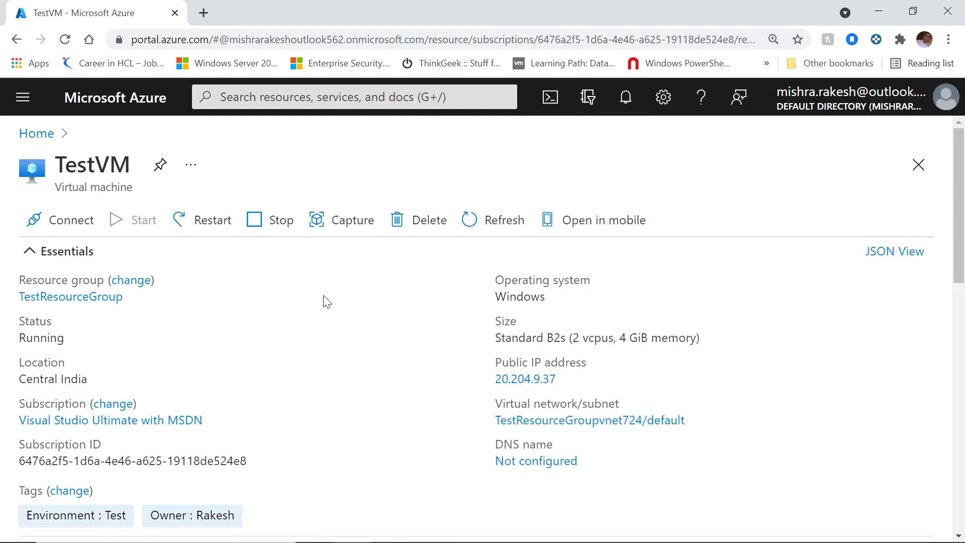
Step: Download TestVM's RDP file from Connect > RDP and open TestVM (5).rdp
left_click(69, 216)
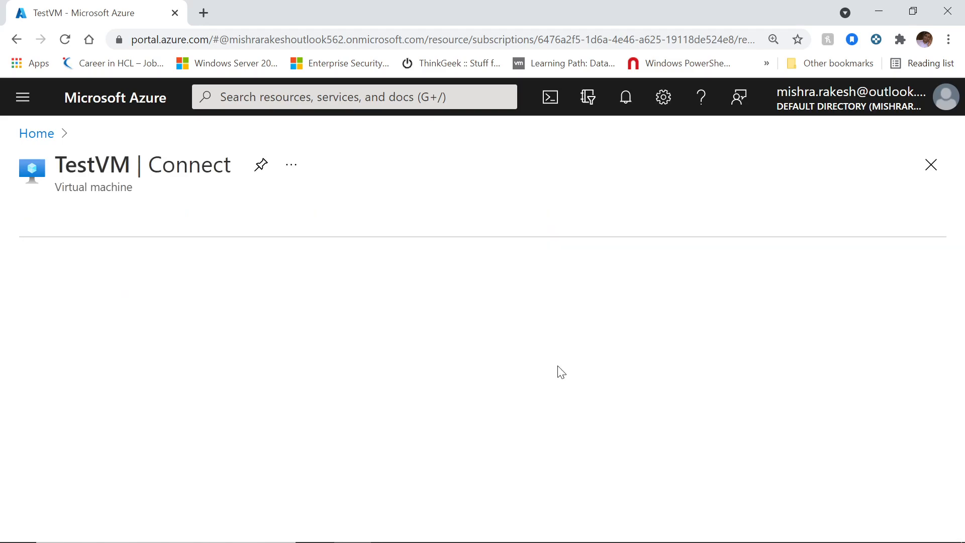
scroll(553, 335, "down", 3)
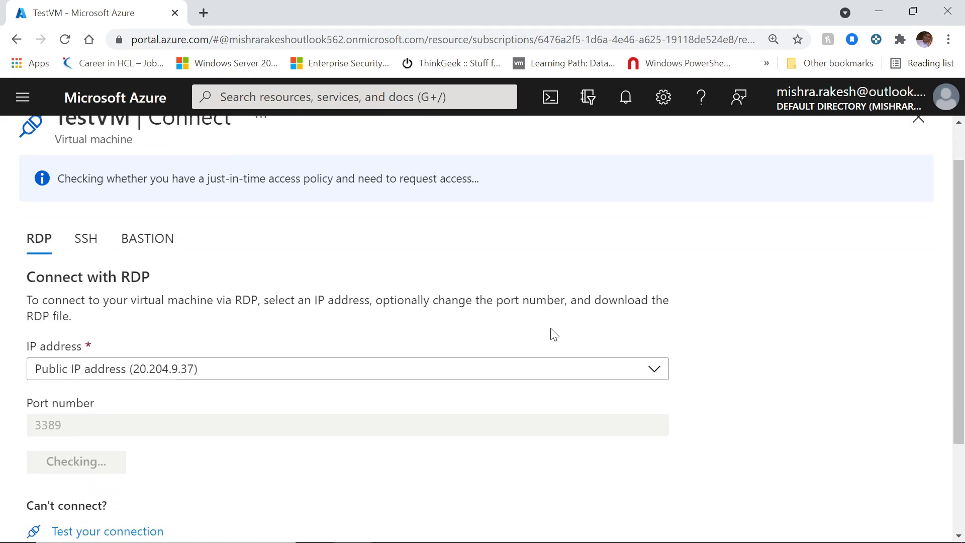
left_click(102, 360)
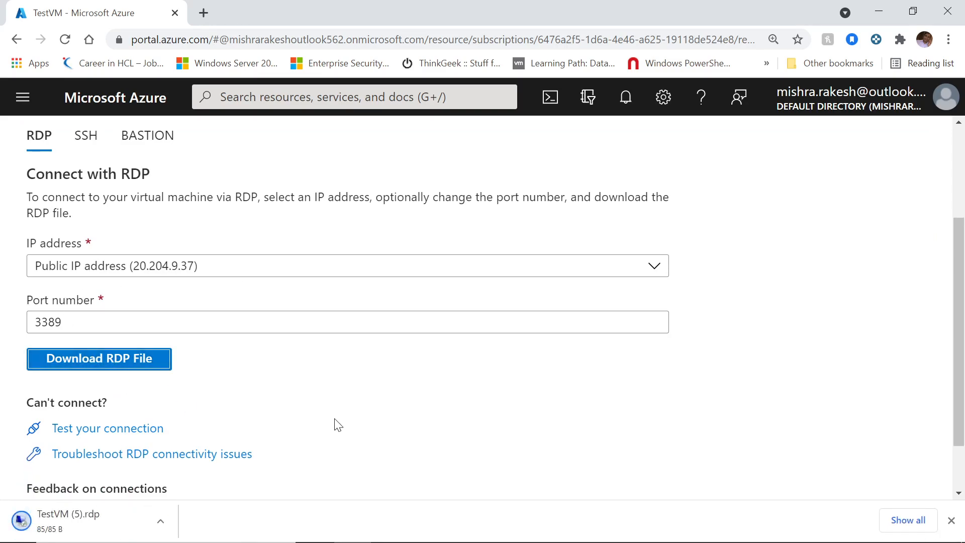
left_click(92, 525)
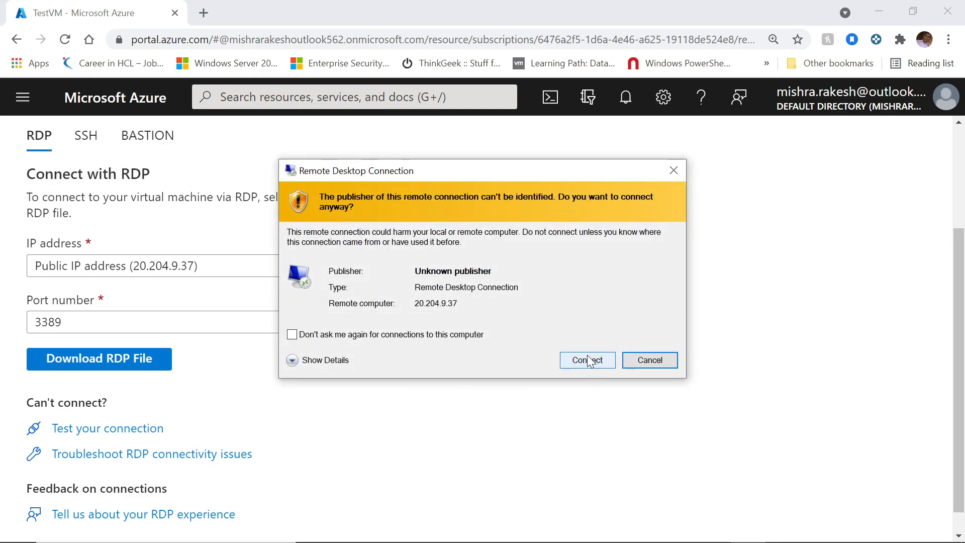
Step: Connect to TestVM despite the unknown publisher warning and choose to use a different account
left_click(588, 360)
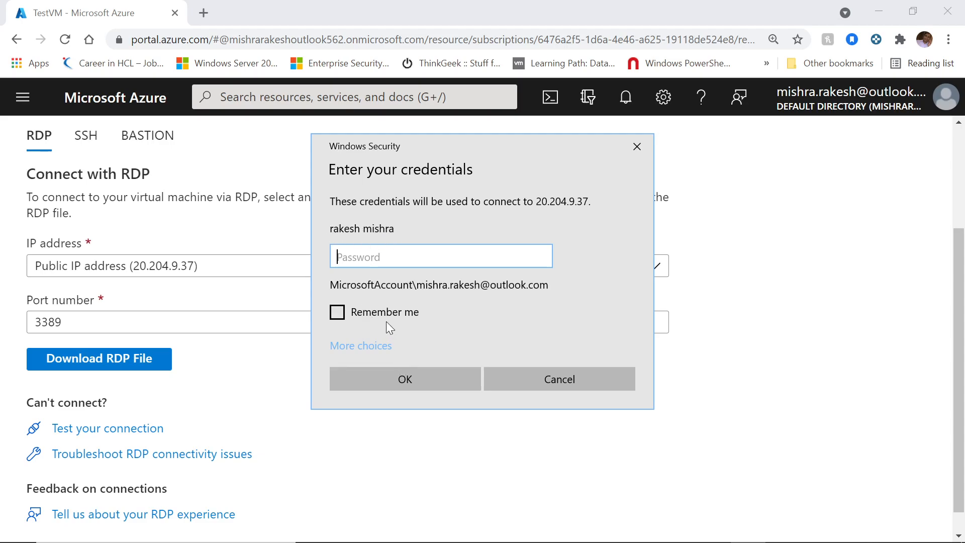
left_click(375, 347)
left_click(443, 424)
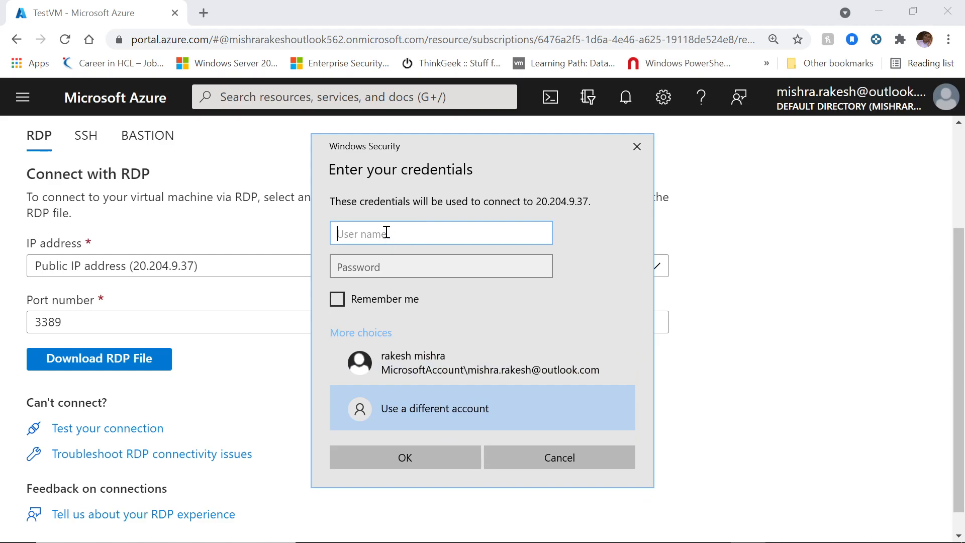
Step: Sign in with the VM administrator username and password, and accept the untrusted certificate
type("cloudadmin")
left_click(479, 270)
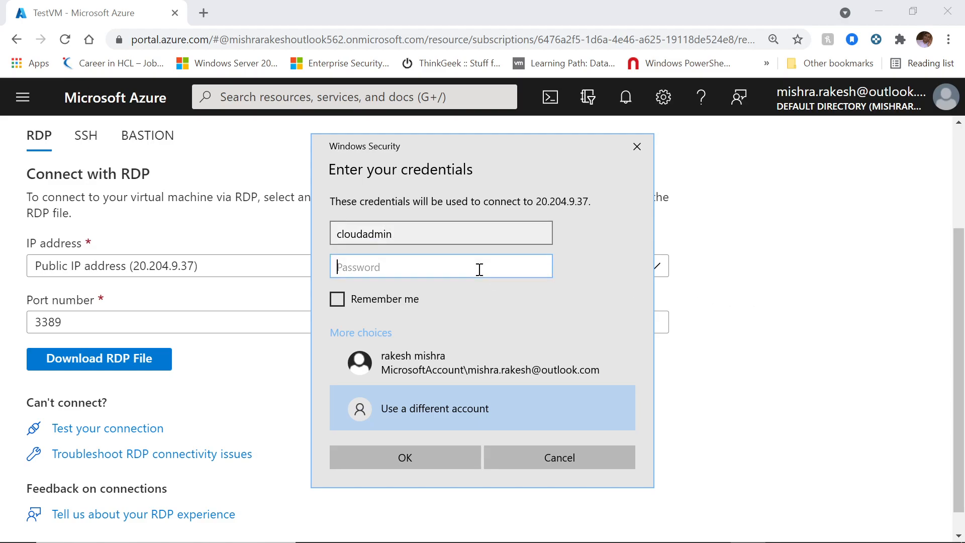
type("••••••••••••••••")
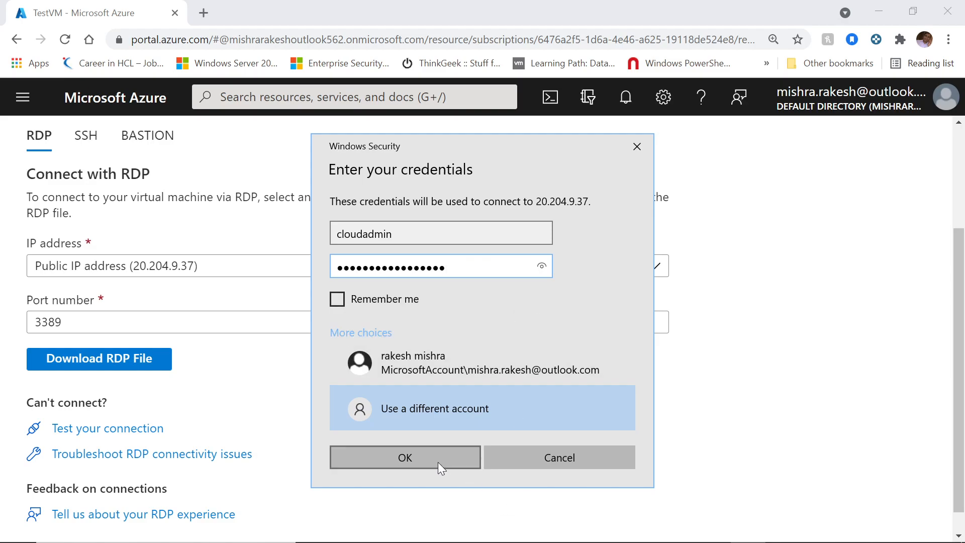
left_click(418, 459)
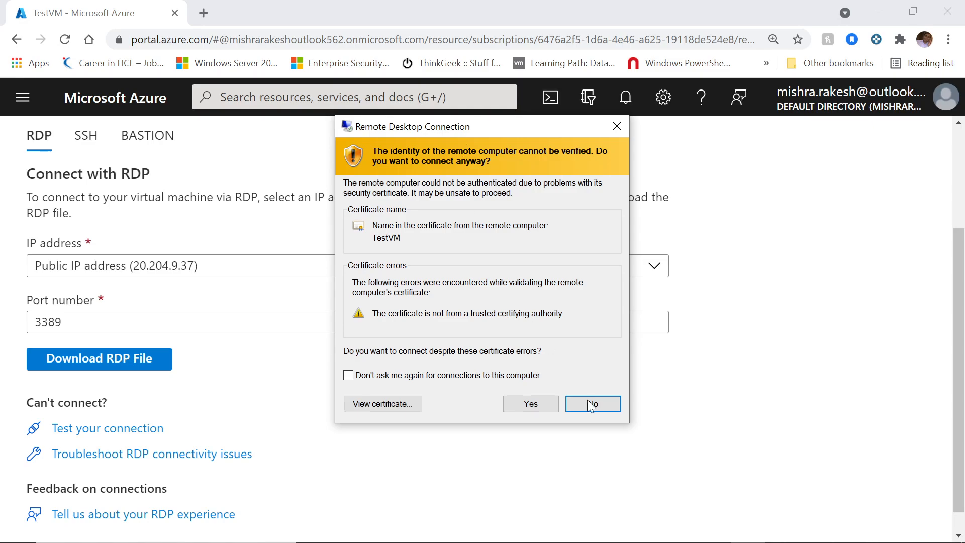
left_click(532, 405)
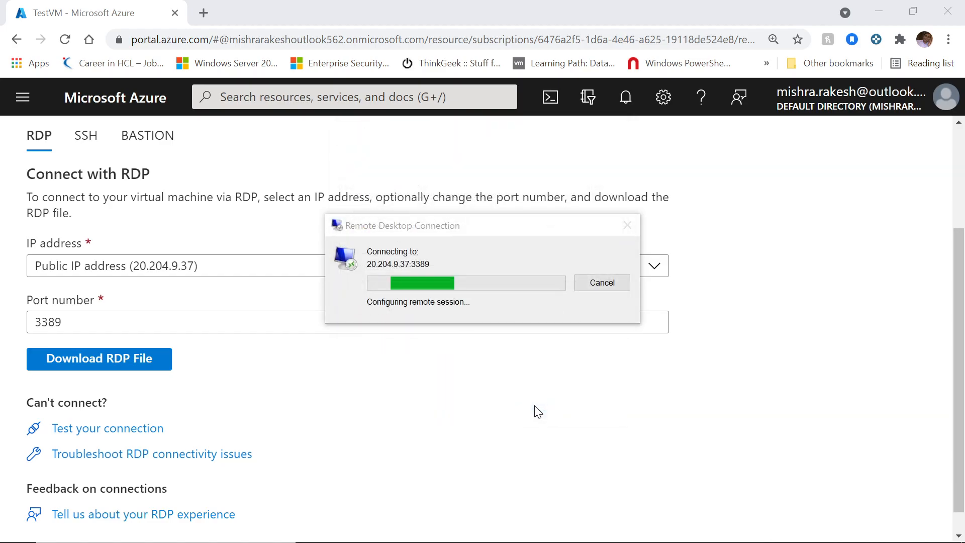
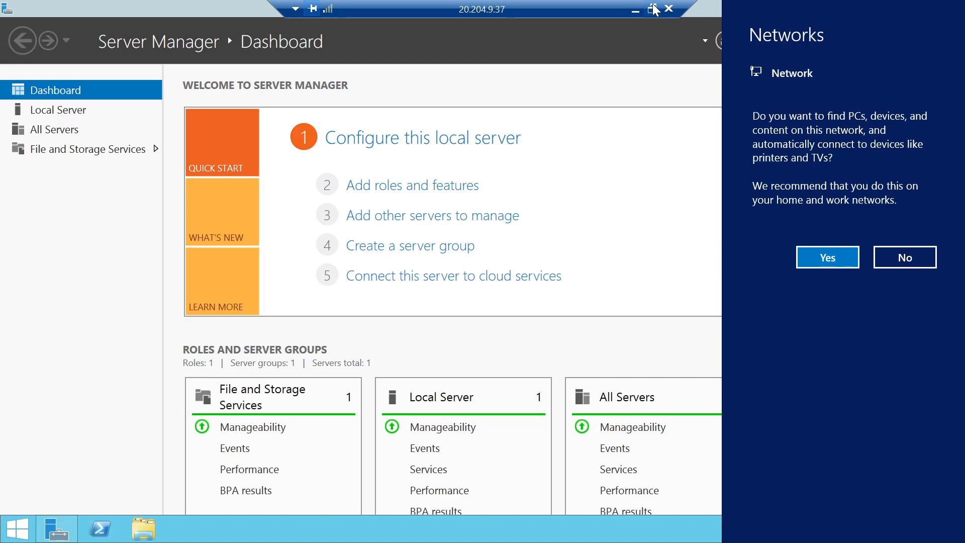
Step: Turn on network discovery for TestVM, leaving the Server Manager Dashboard showing
left_click(823, 251)
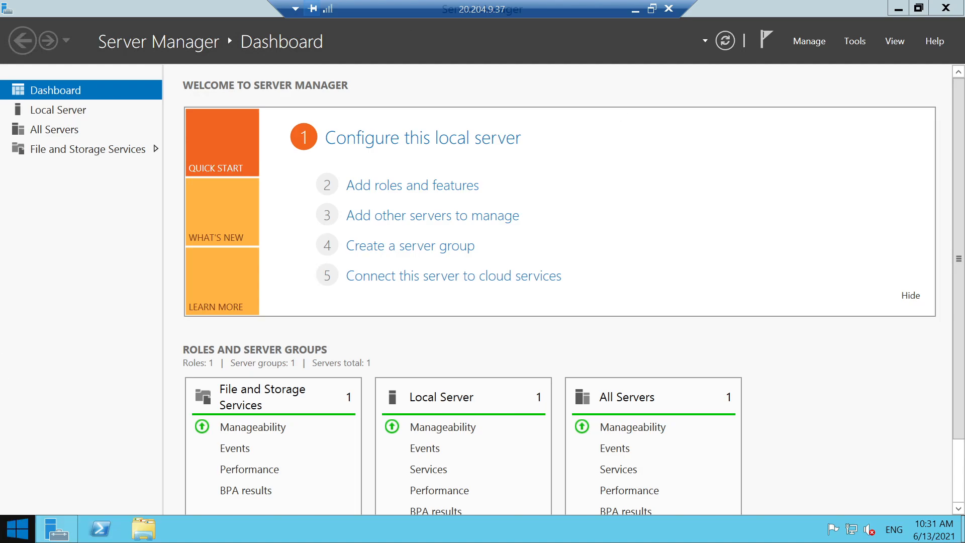
mouse_move(963, 1)
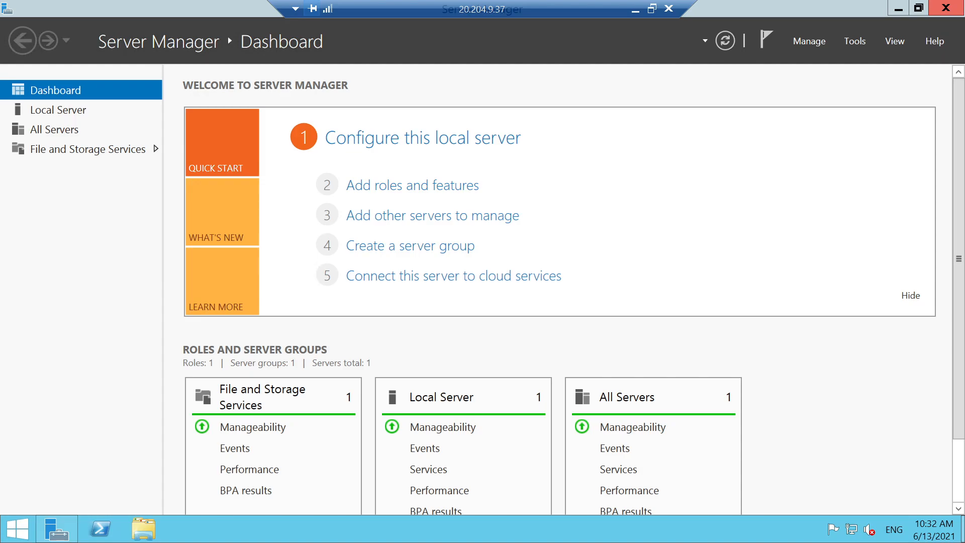
Step: Minimize Server Manager, window the full-screen remote session, then minimize it to reveal the Azure portal
left_click(895, 3)
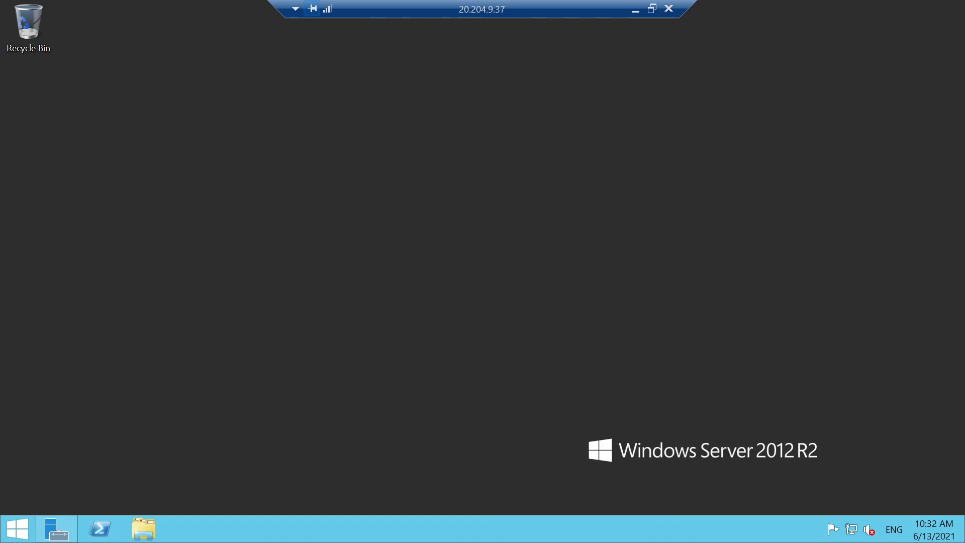
left_click(652, 8)
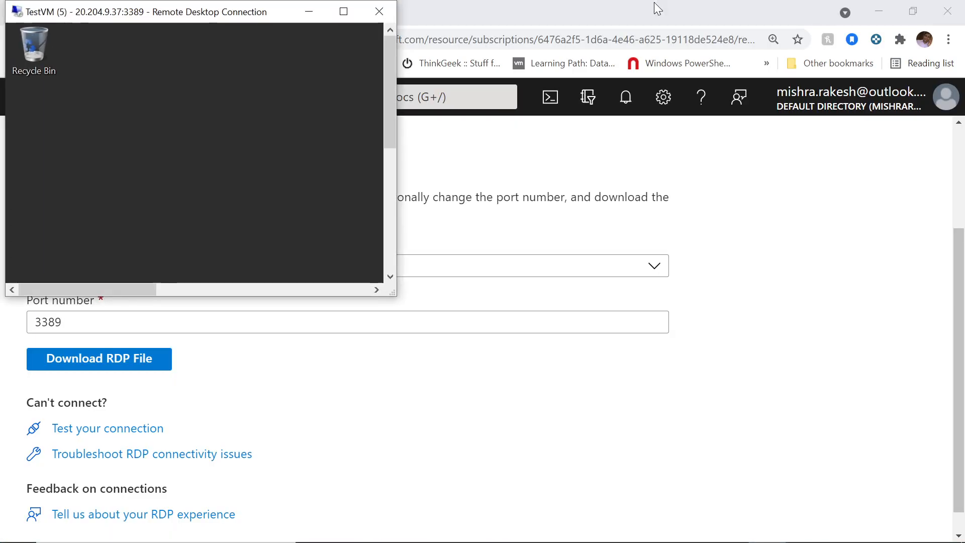
left_click(308, 12)
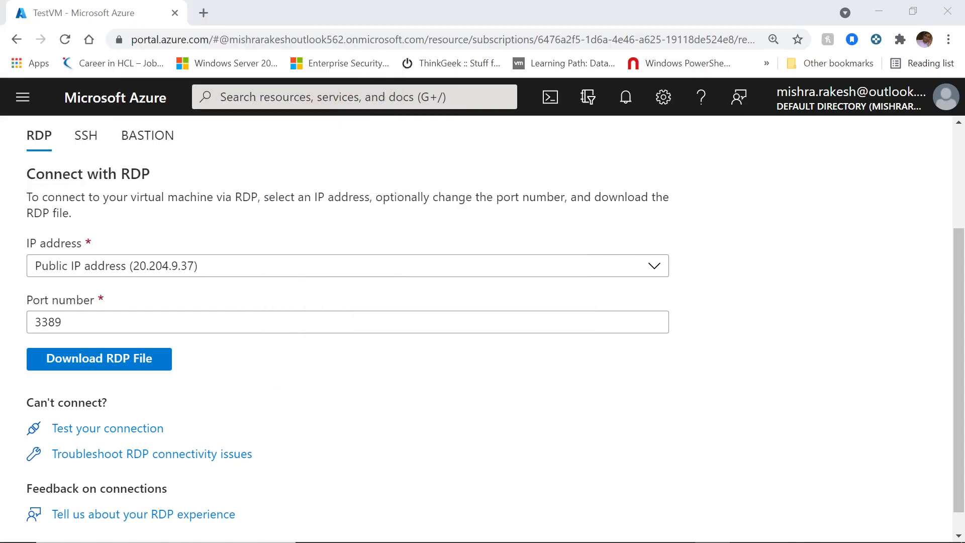